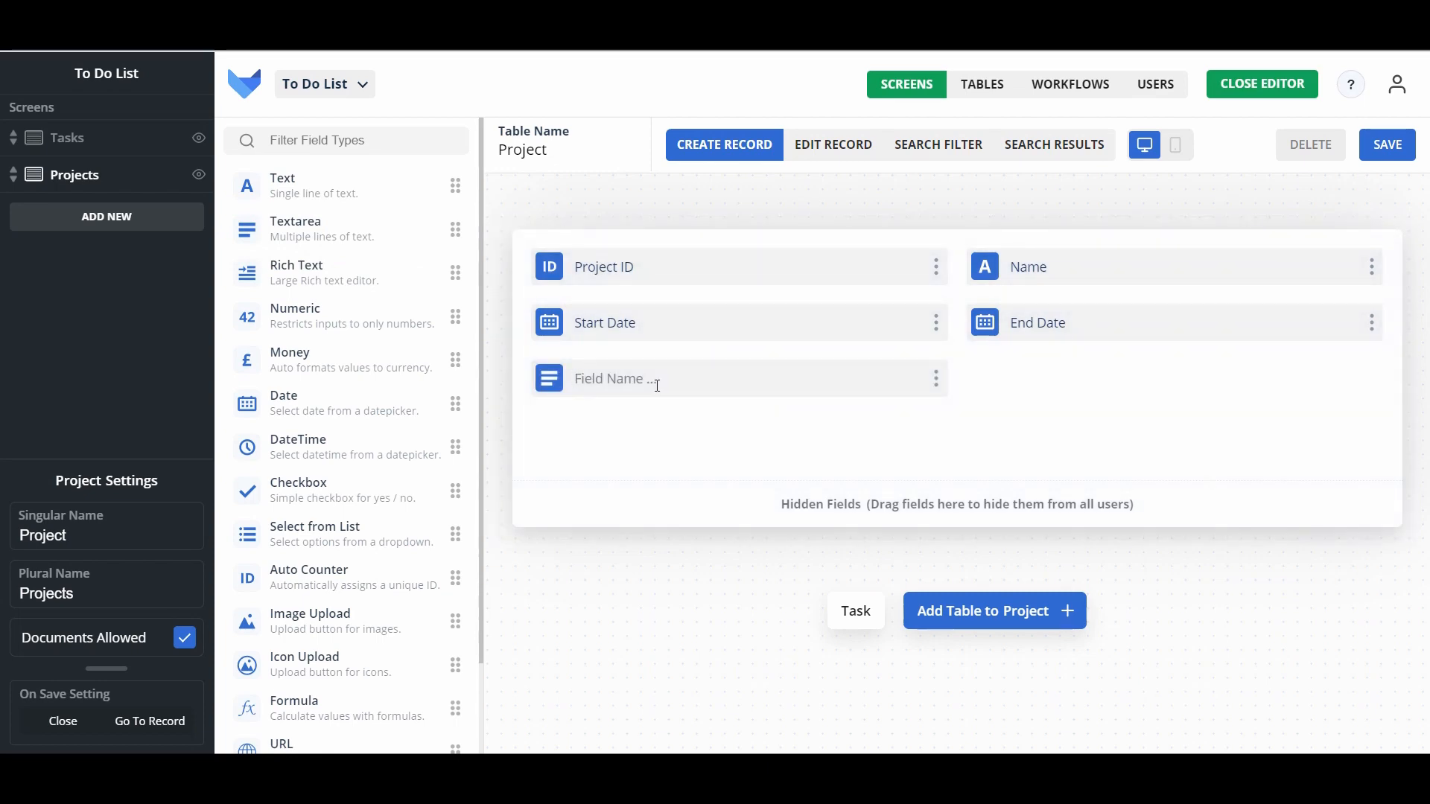
Step: Add a textarea field named 'Project Description' to the Project form
type("Project Description")
Step: Add a Select User field named Owner below End Date, then drop a Money field onto the form
scroll(296, 417, "down", 1)
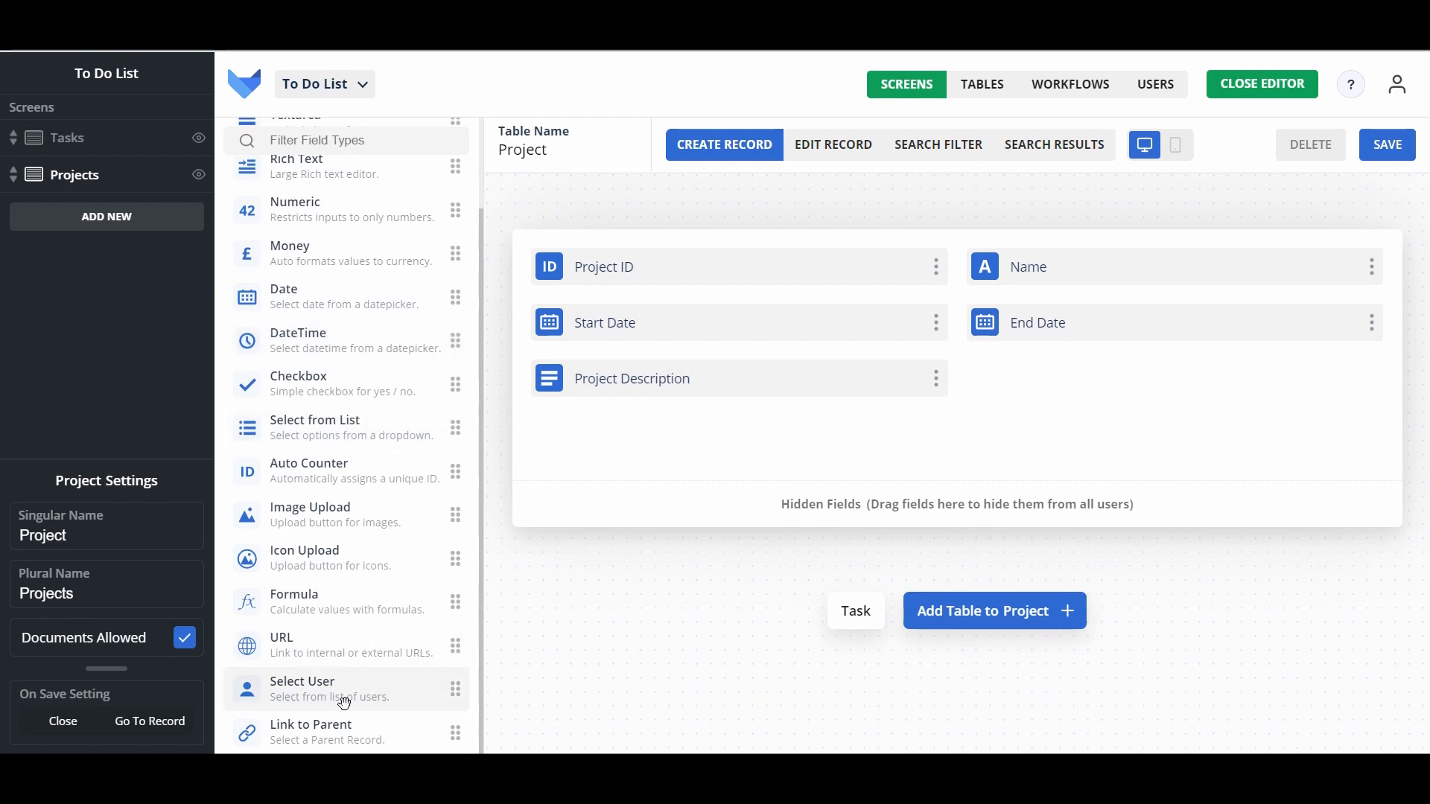
left_click_drag(301, 698, 1149, 398)
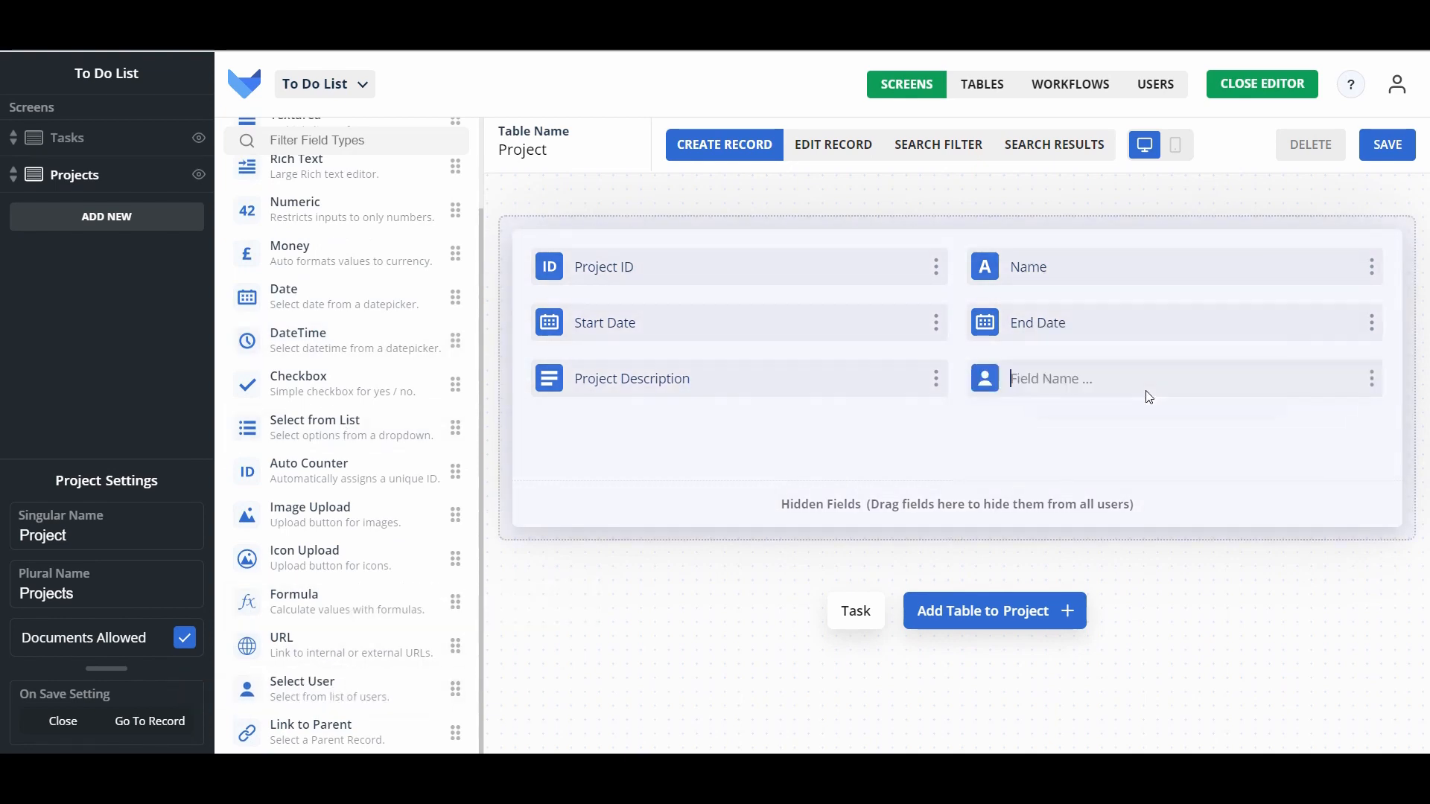
type("Owner")
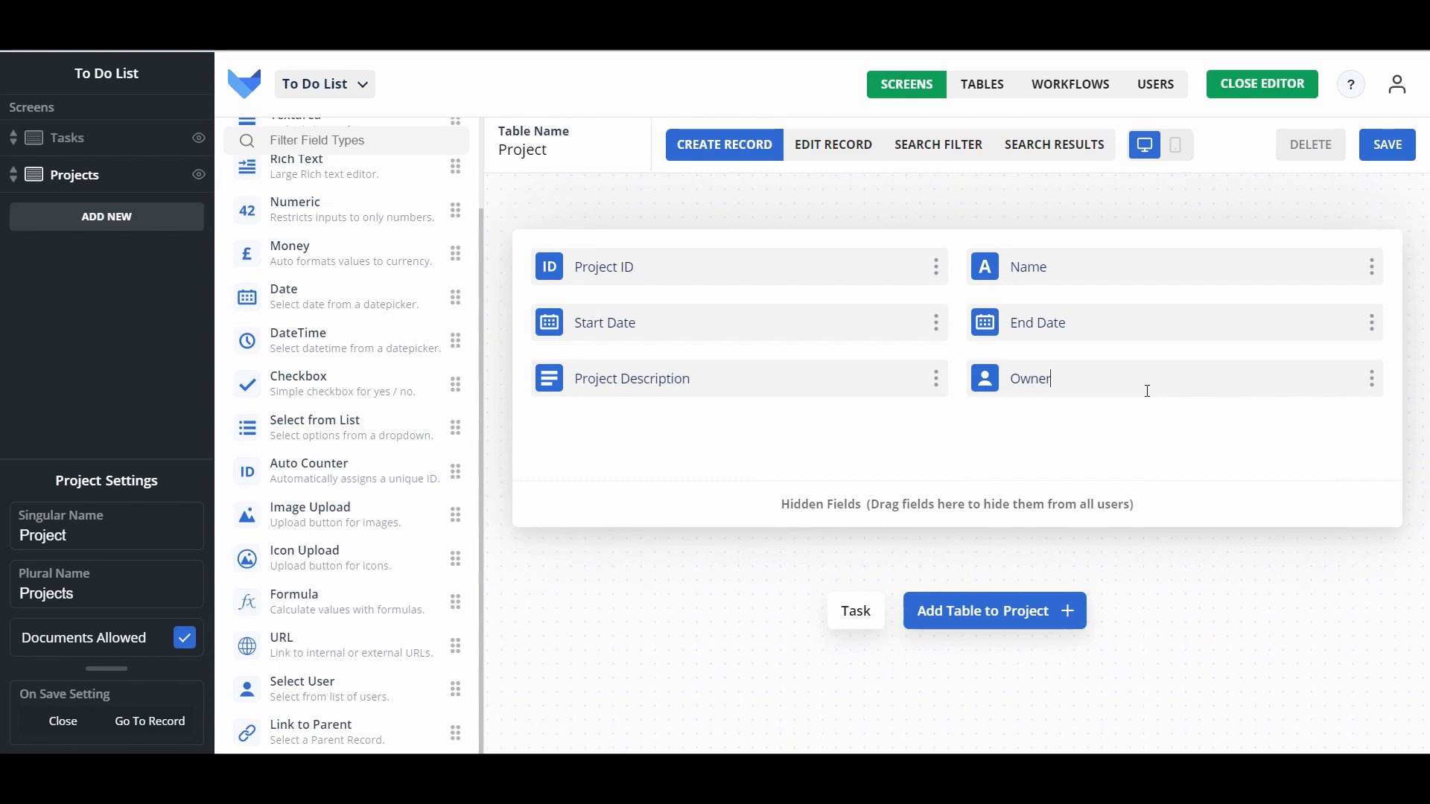
left_click_drag(339, 250, 670, 432)
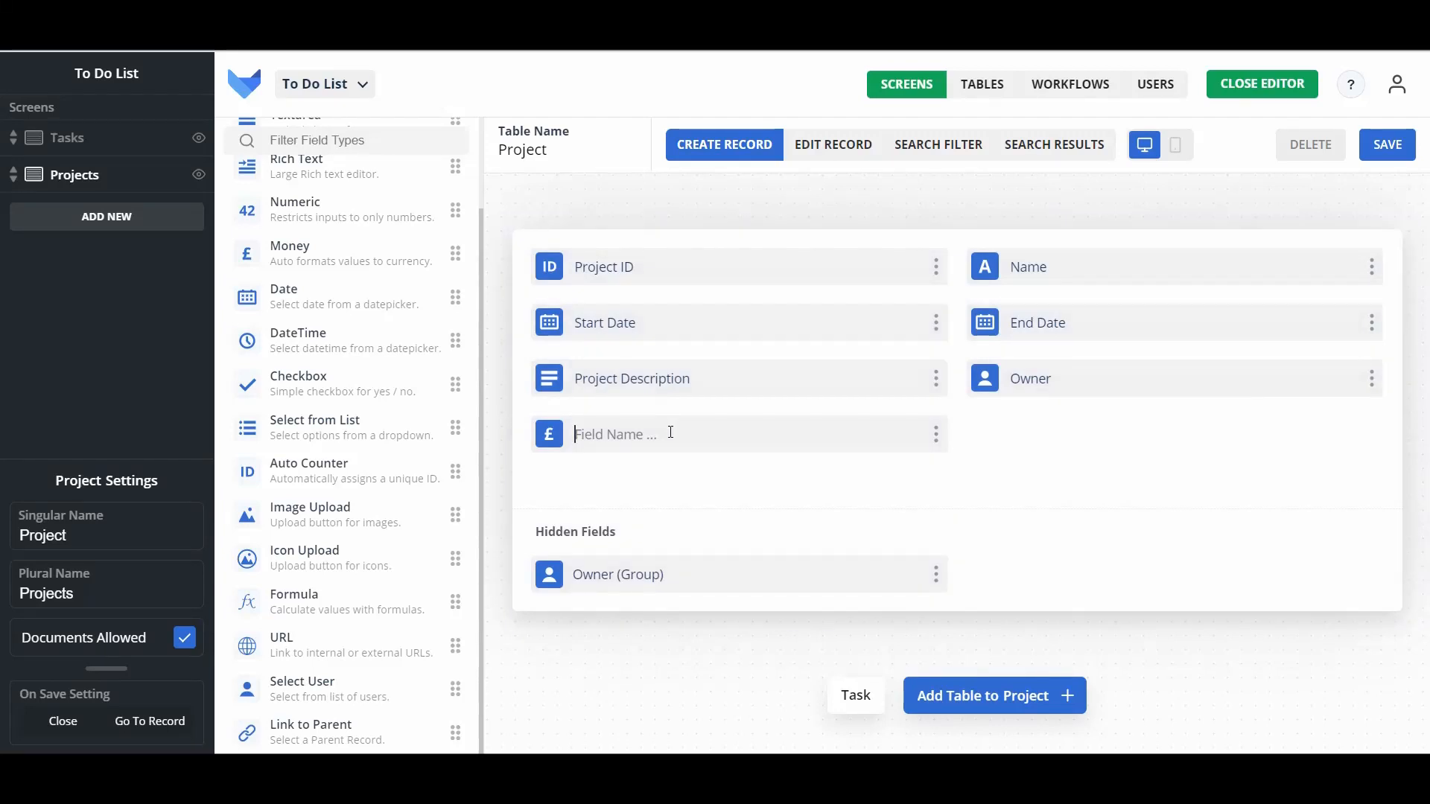
Step: Name the money field Budget and confirm its currency stays GBP
type("Budget")
left_click(938, 443)
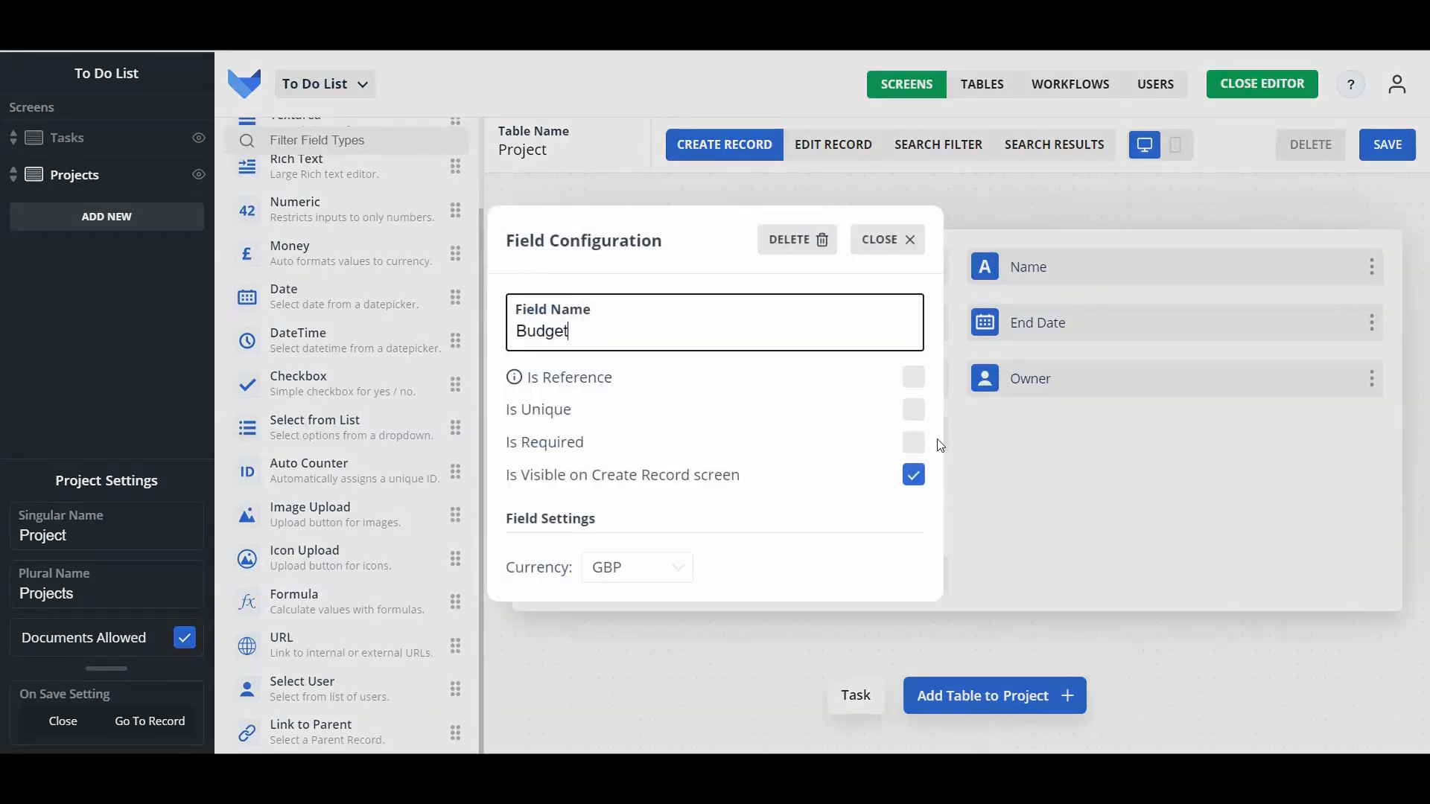
left_click(676, 568)
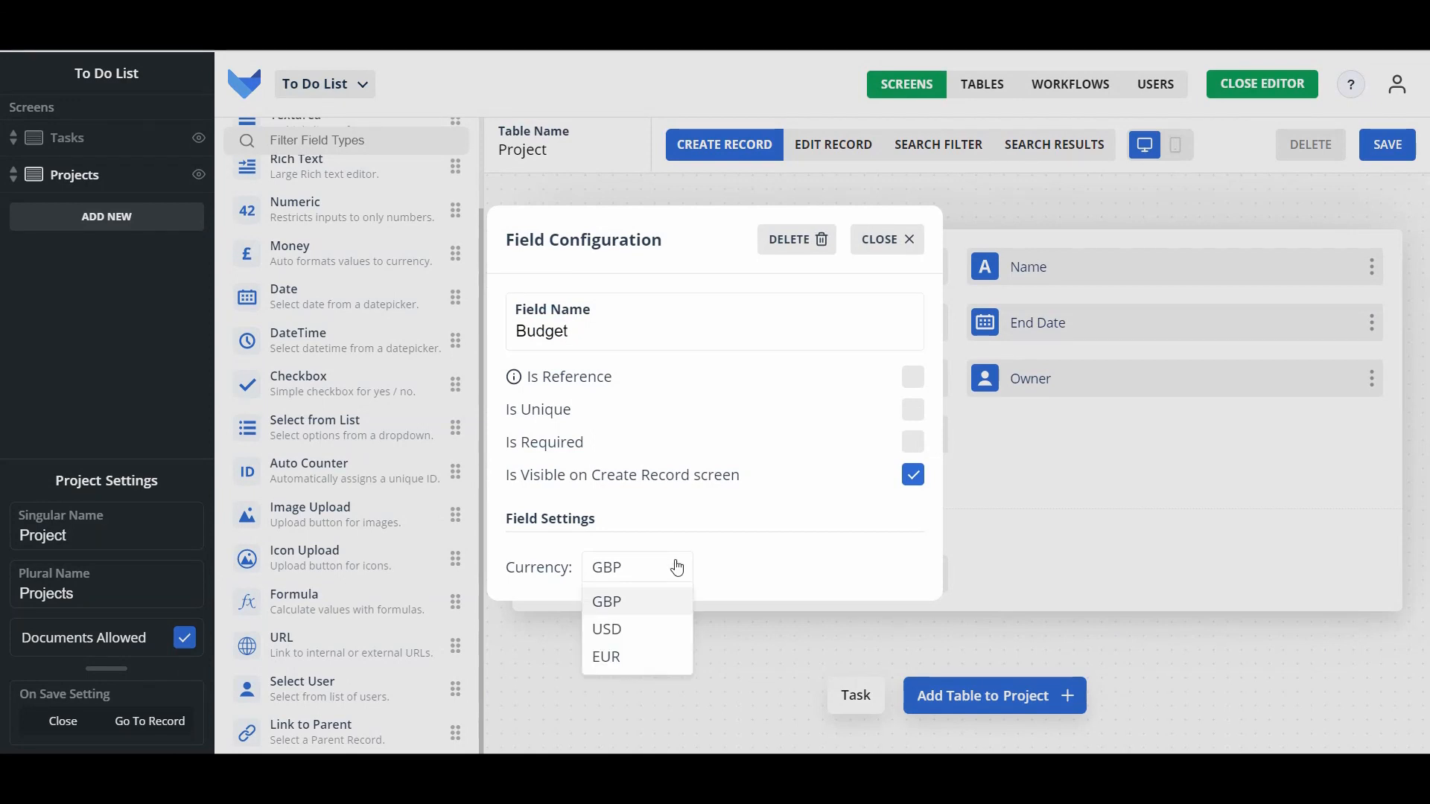
left_click(676, 568)
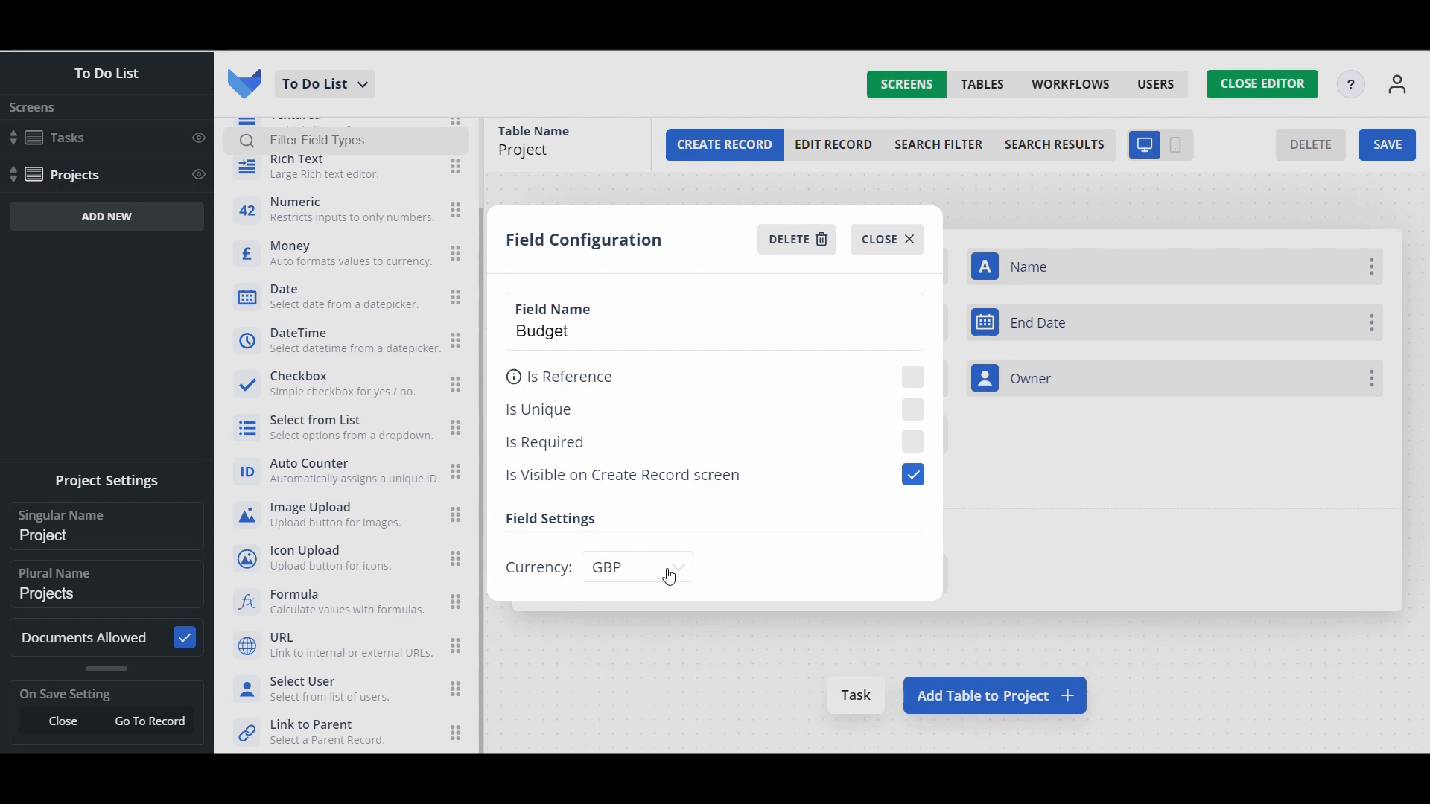
left_click(877, 239)
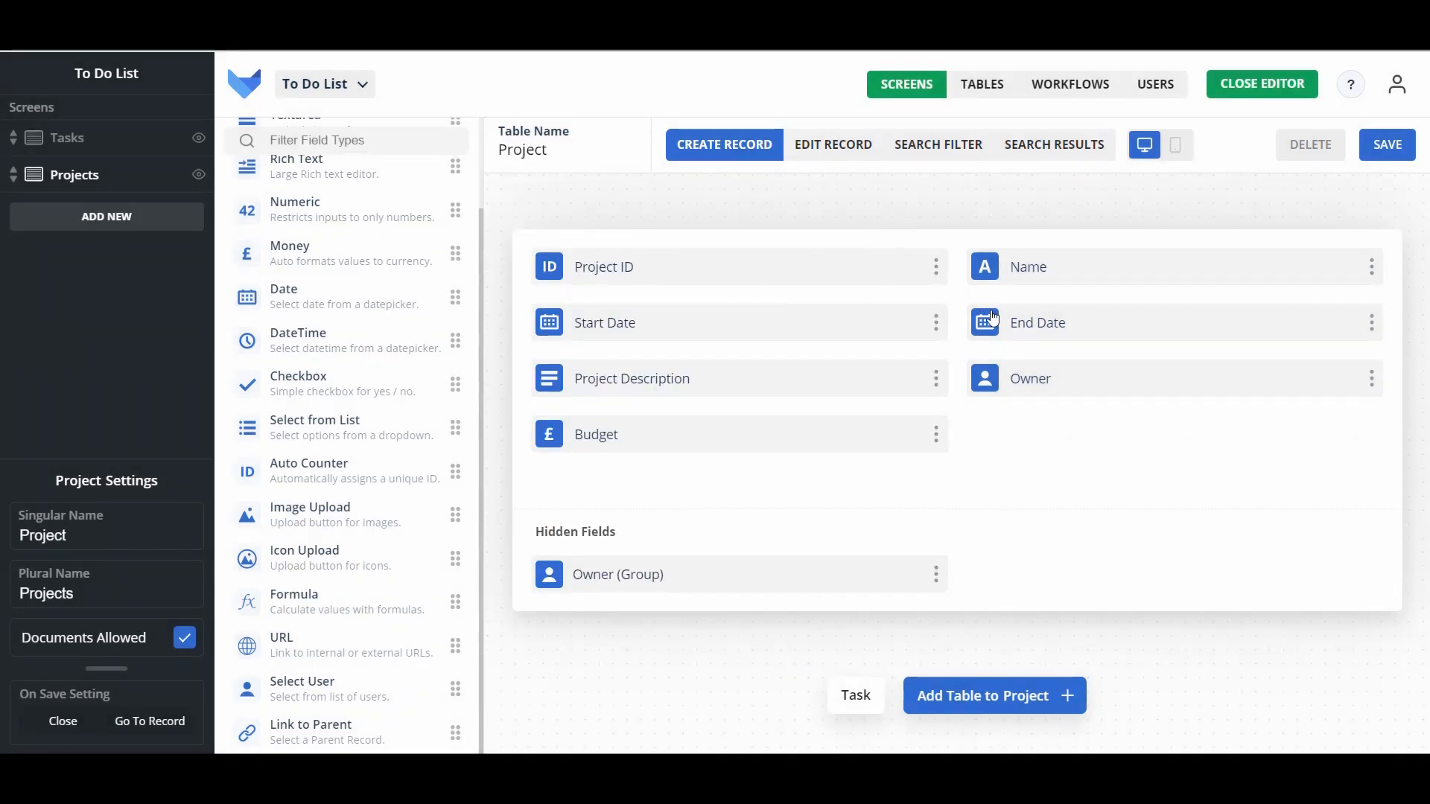
Step: Exit the editor saving the Project form changes, then start a new project record at its Name field
scroll(431, 350, "up", 2)
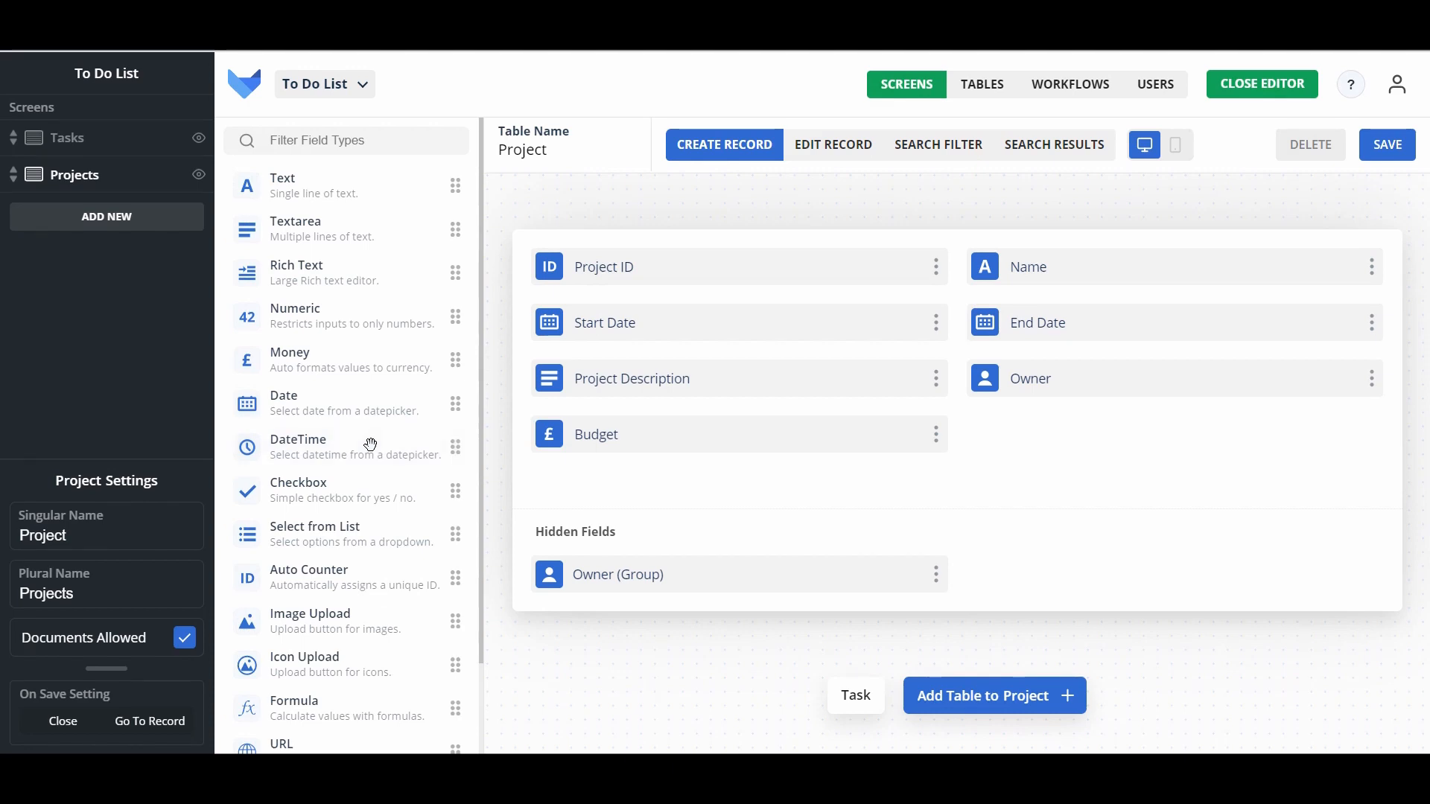
left_click(1270, 86)
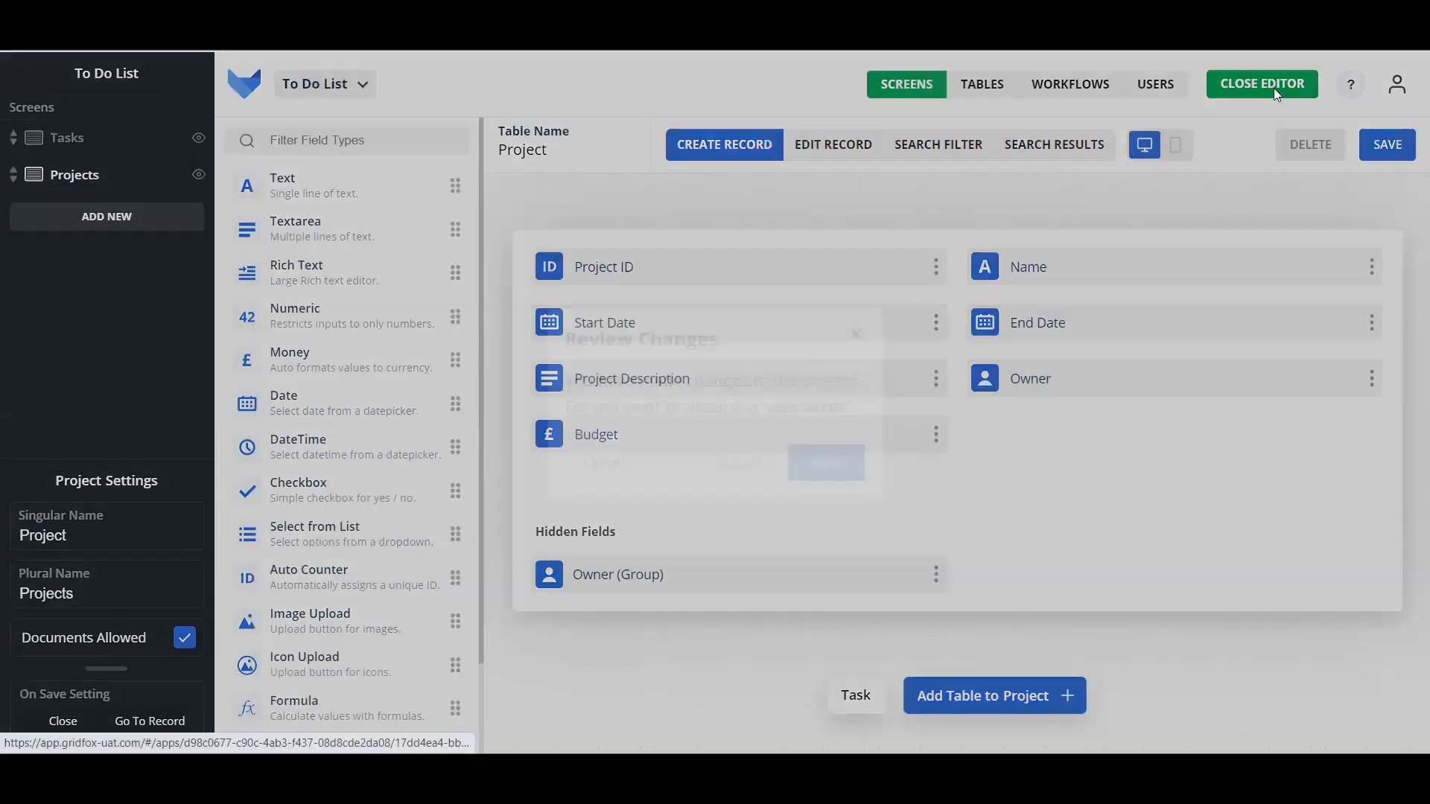
left_click(845, 482)
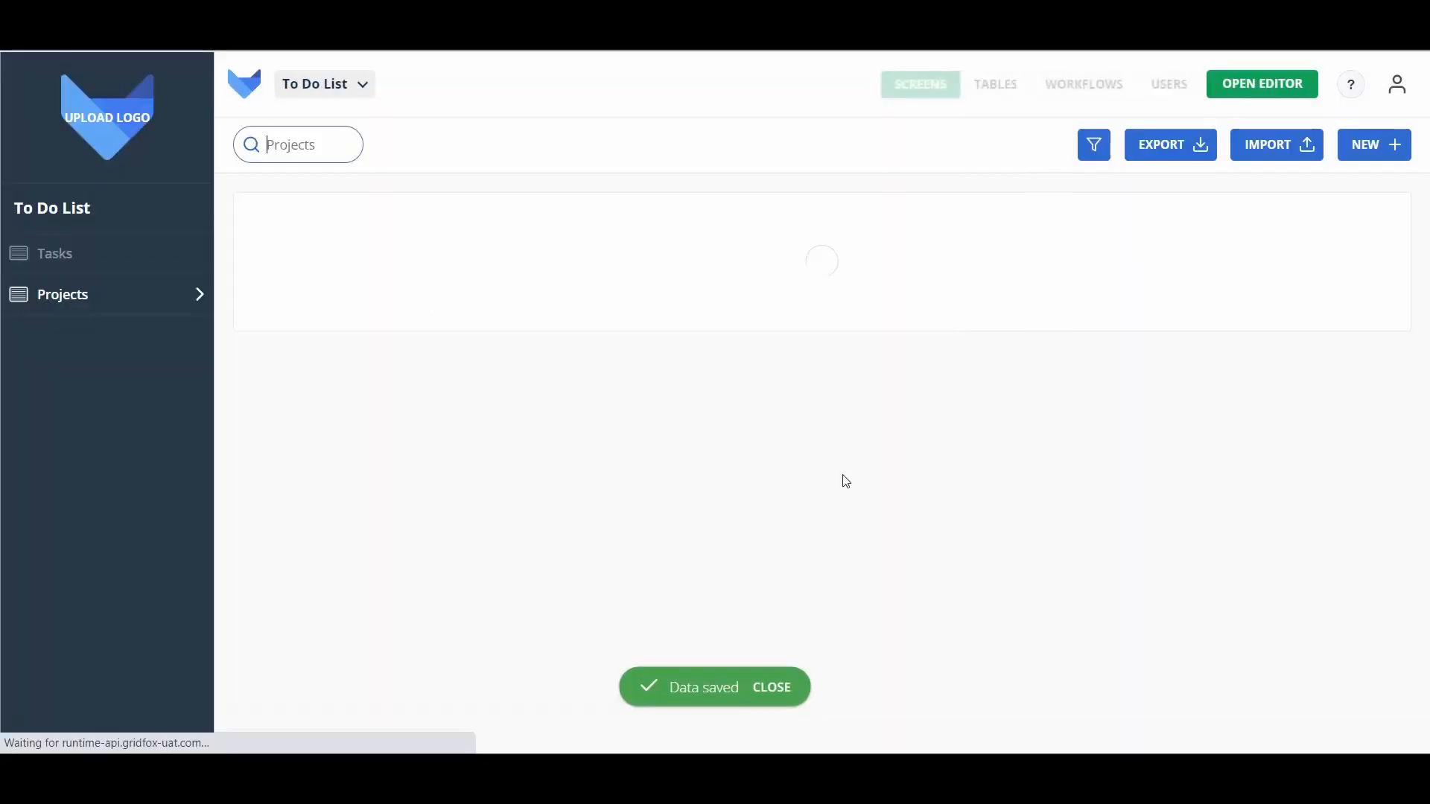
left_click(1371, 152)
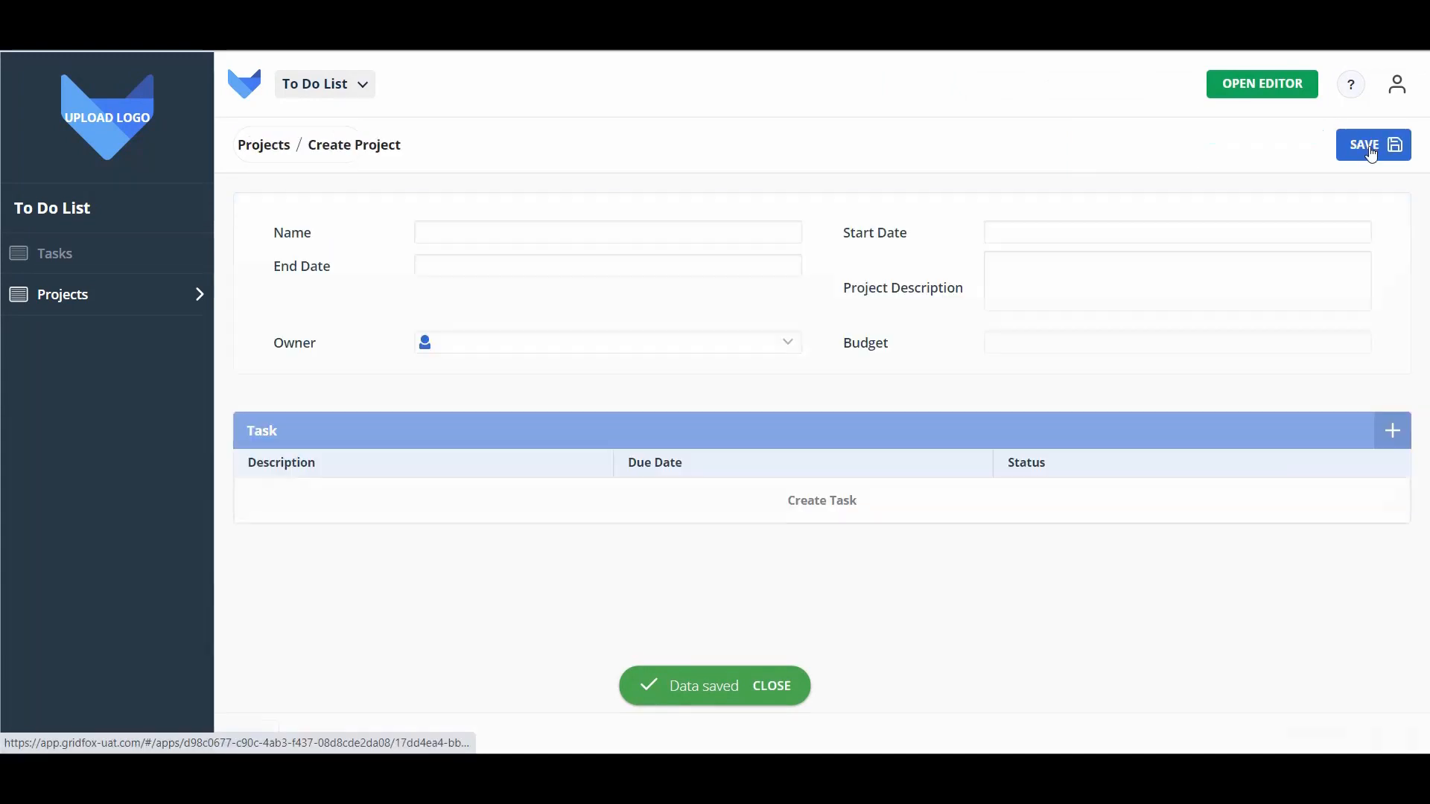
left_click(626, 226)
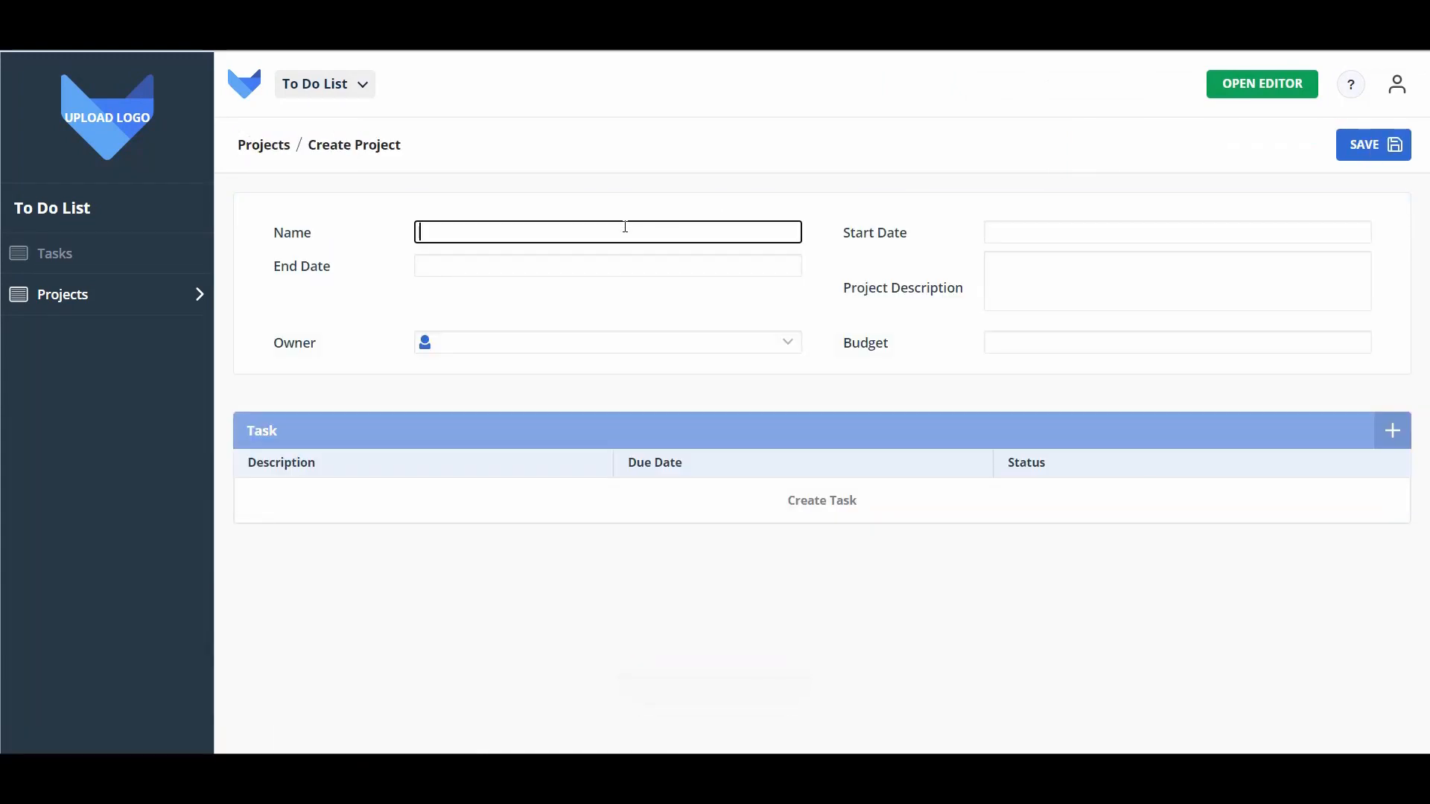
Step: Name the project 'Software Implementation' and set its dates to 1–31 March 2021
type("Software Implementation")
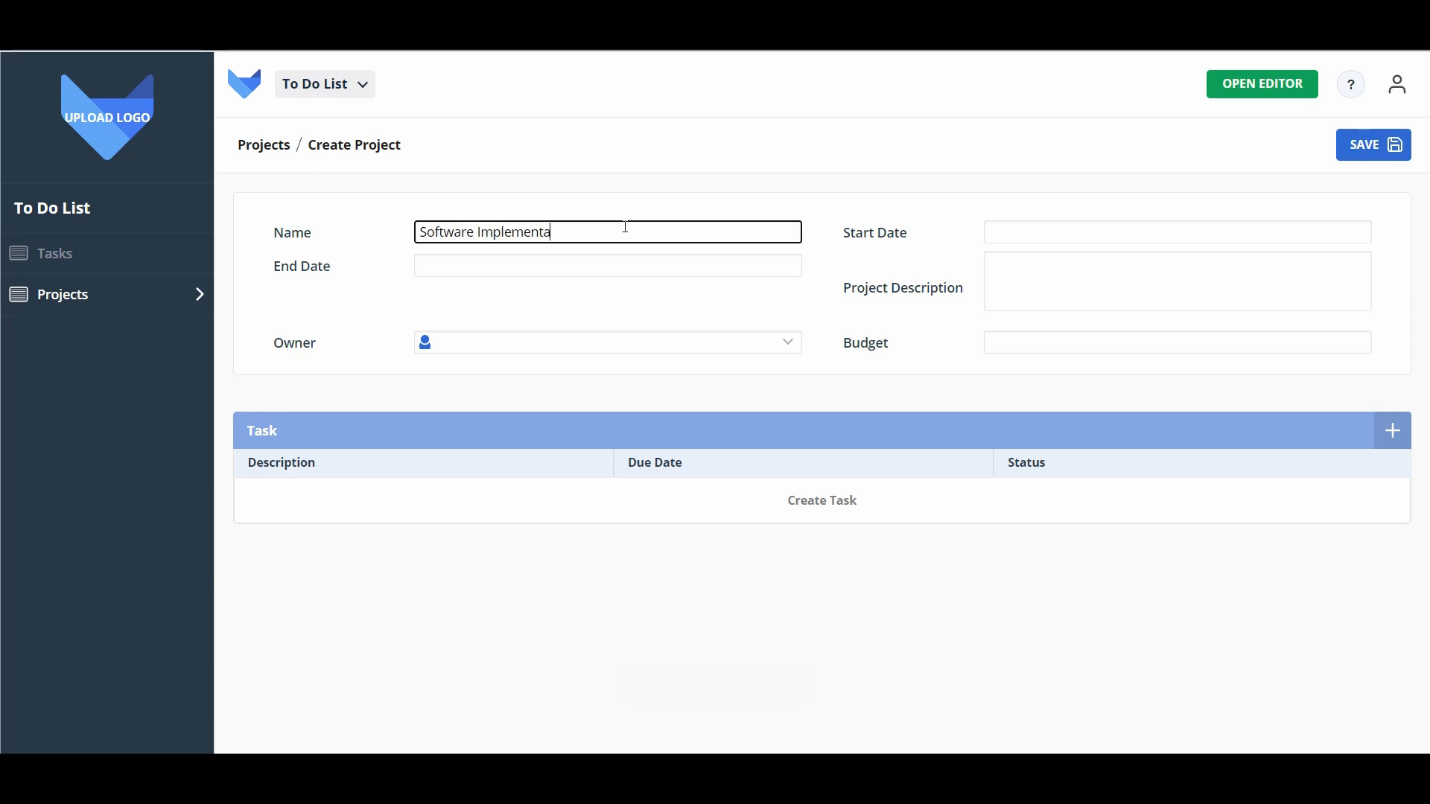
key("Tab")
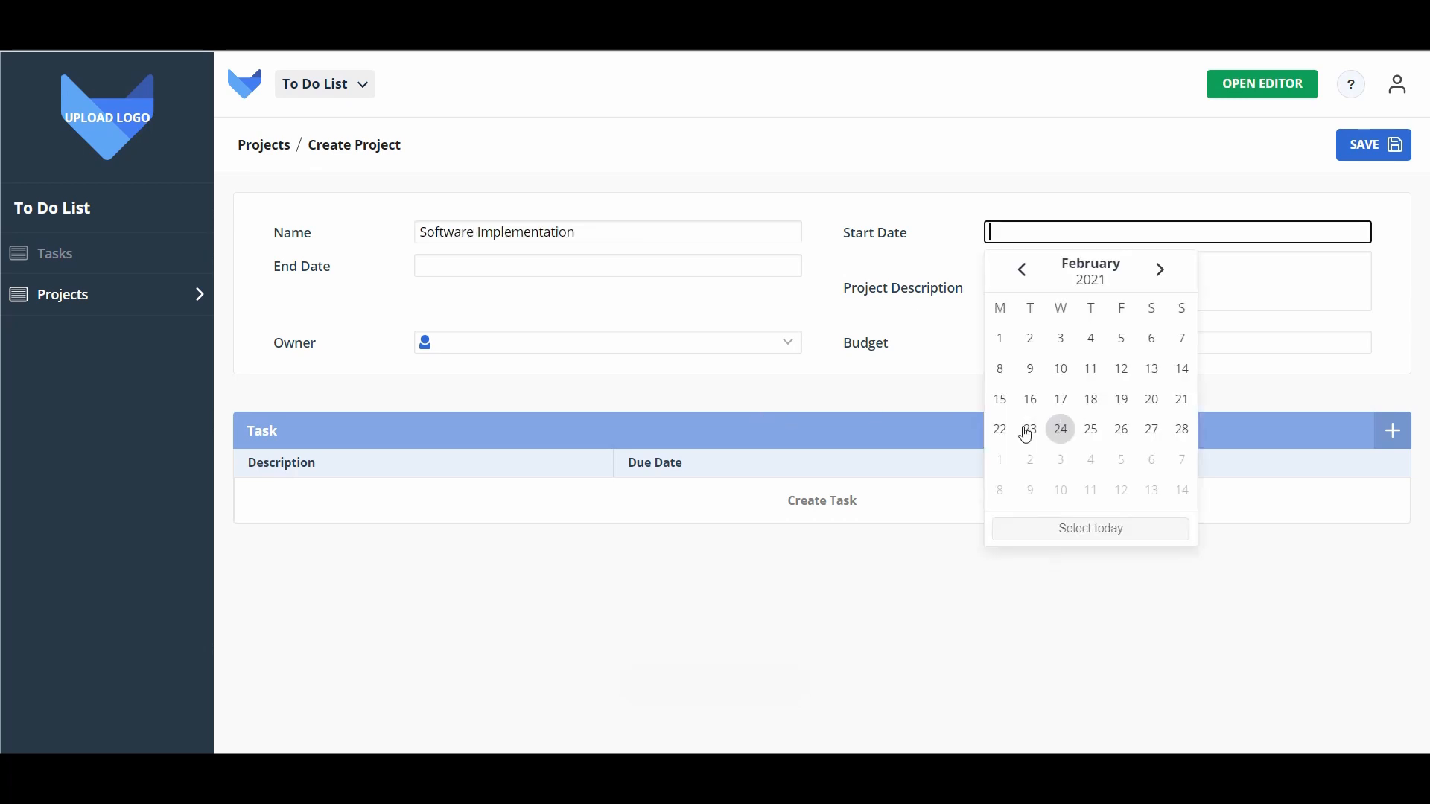
left_click(999, 464)
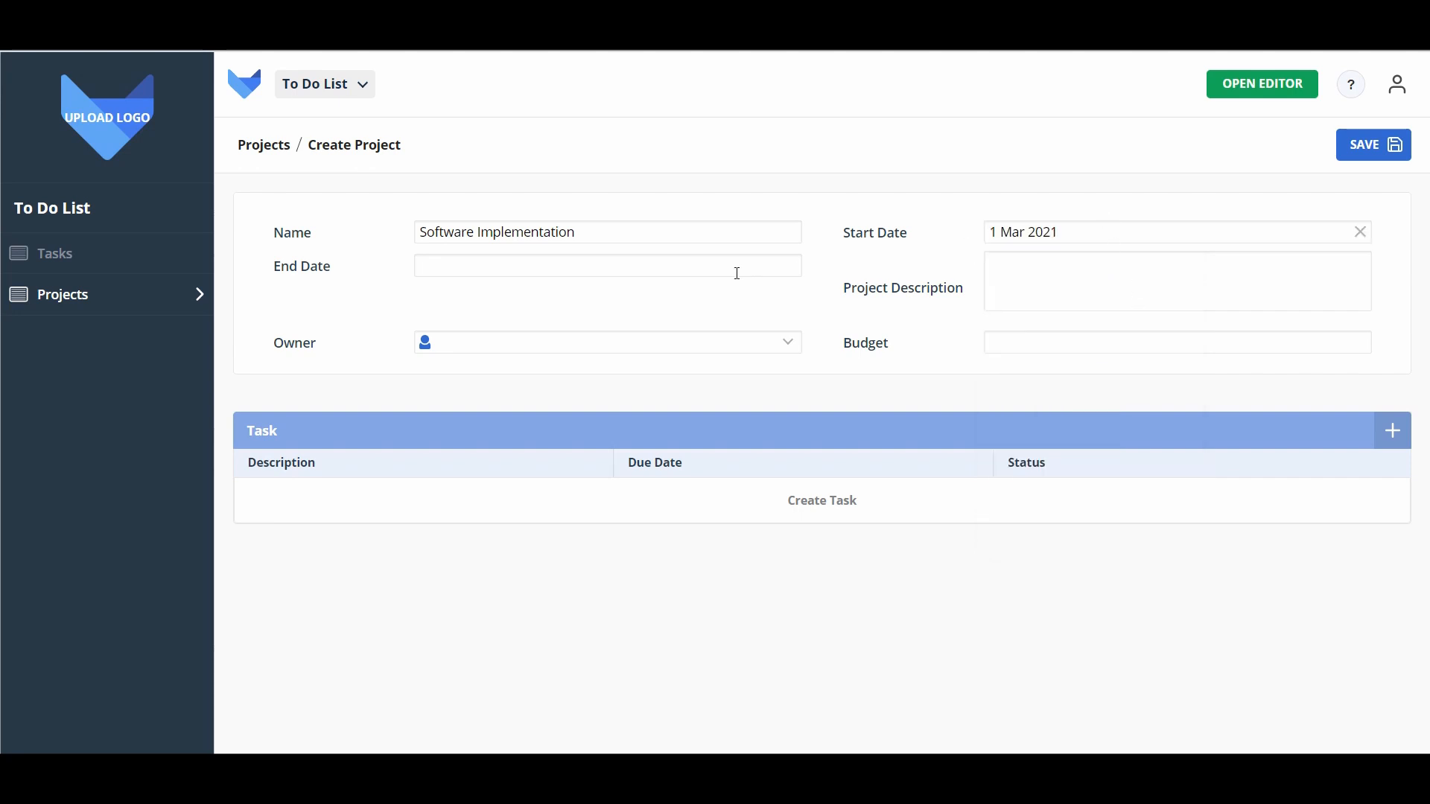
left_click(670, 265)
left_click(591, 303)
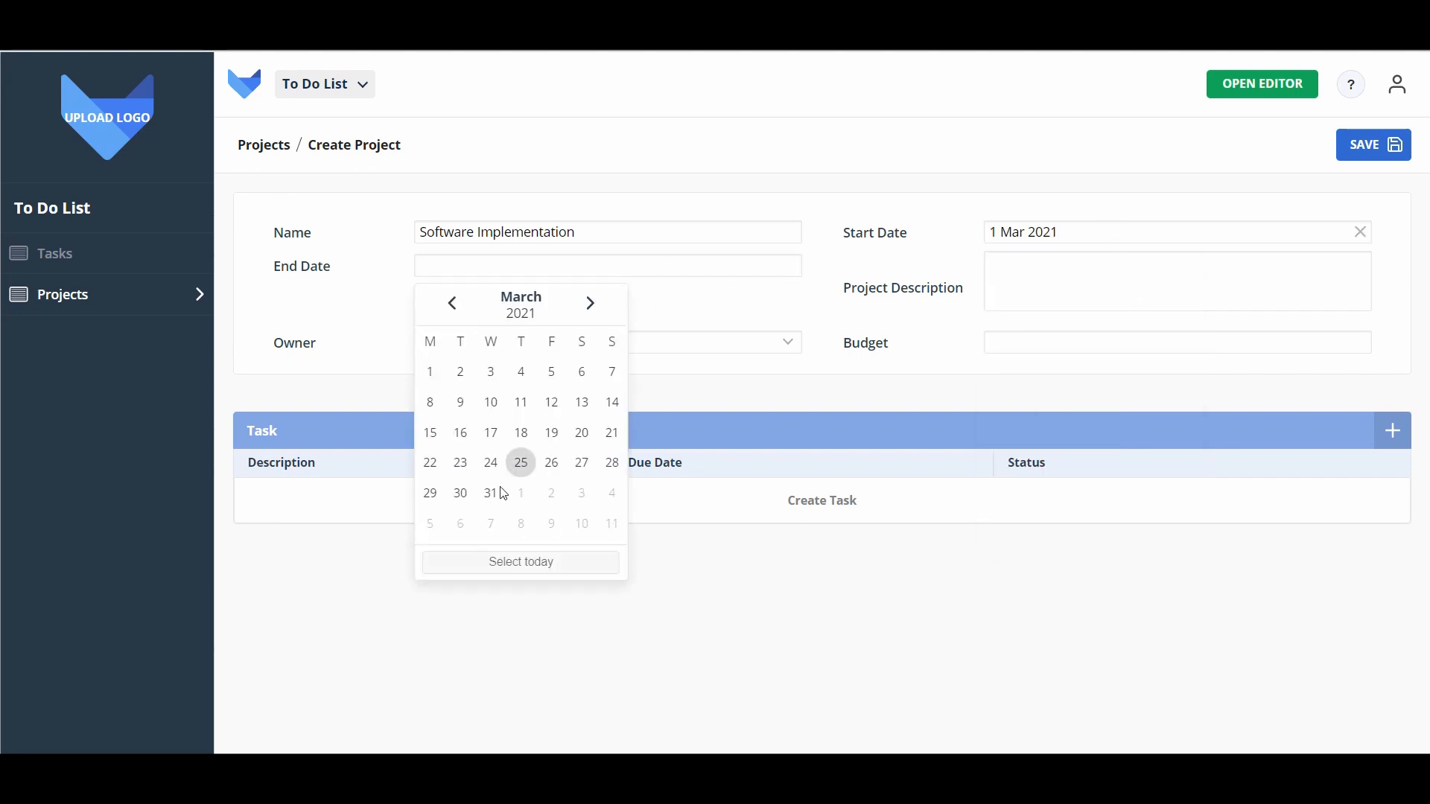
left_click(492, 493)
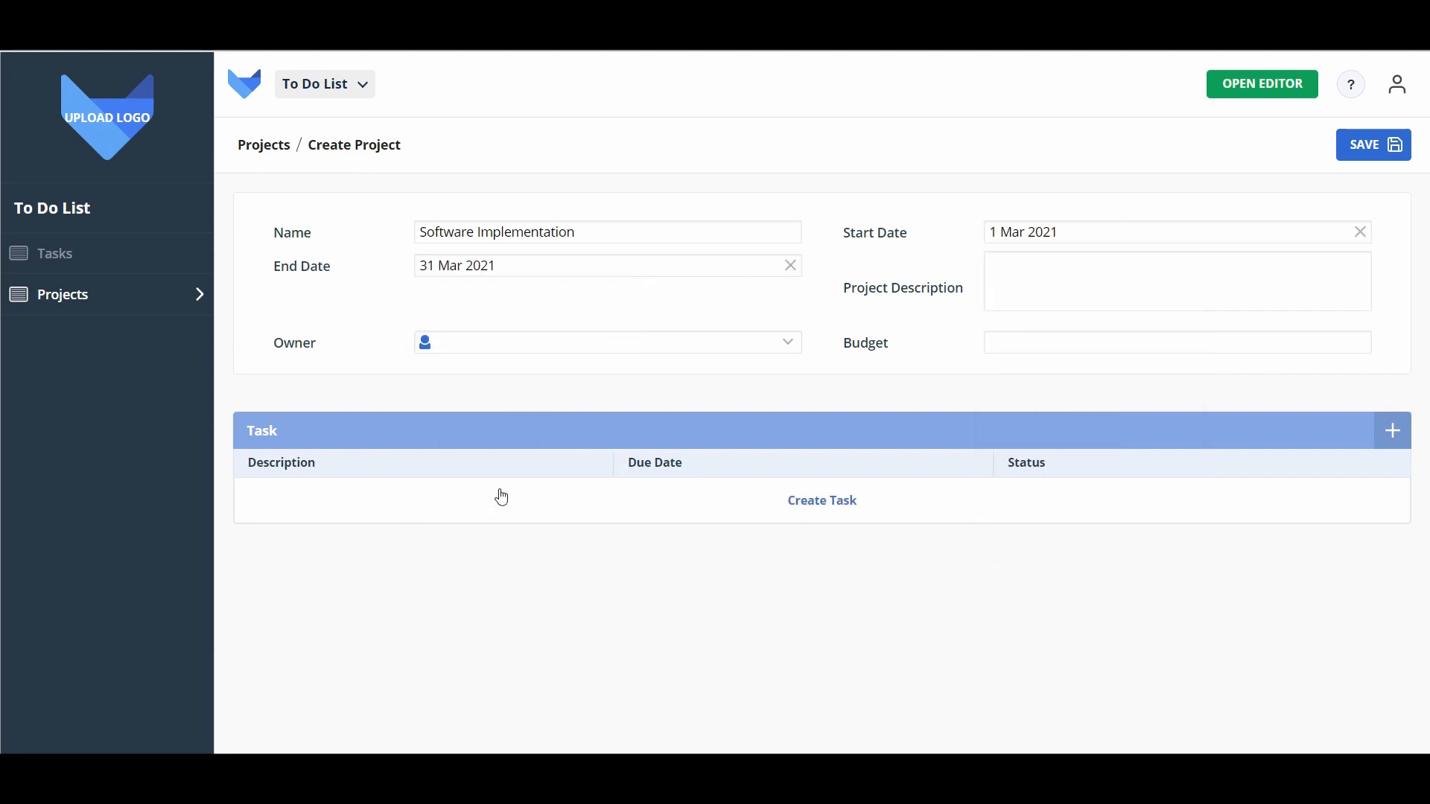
Step: Add description 'Implement new accounting software', assign an owner, set a 10,000 budget, and save
left_click(1045, 299)
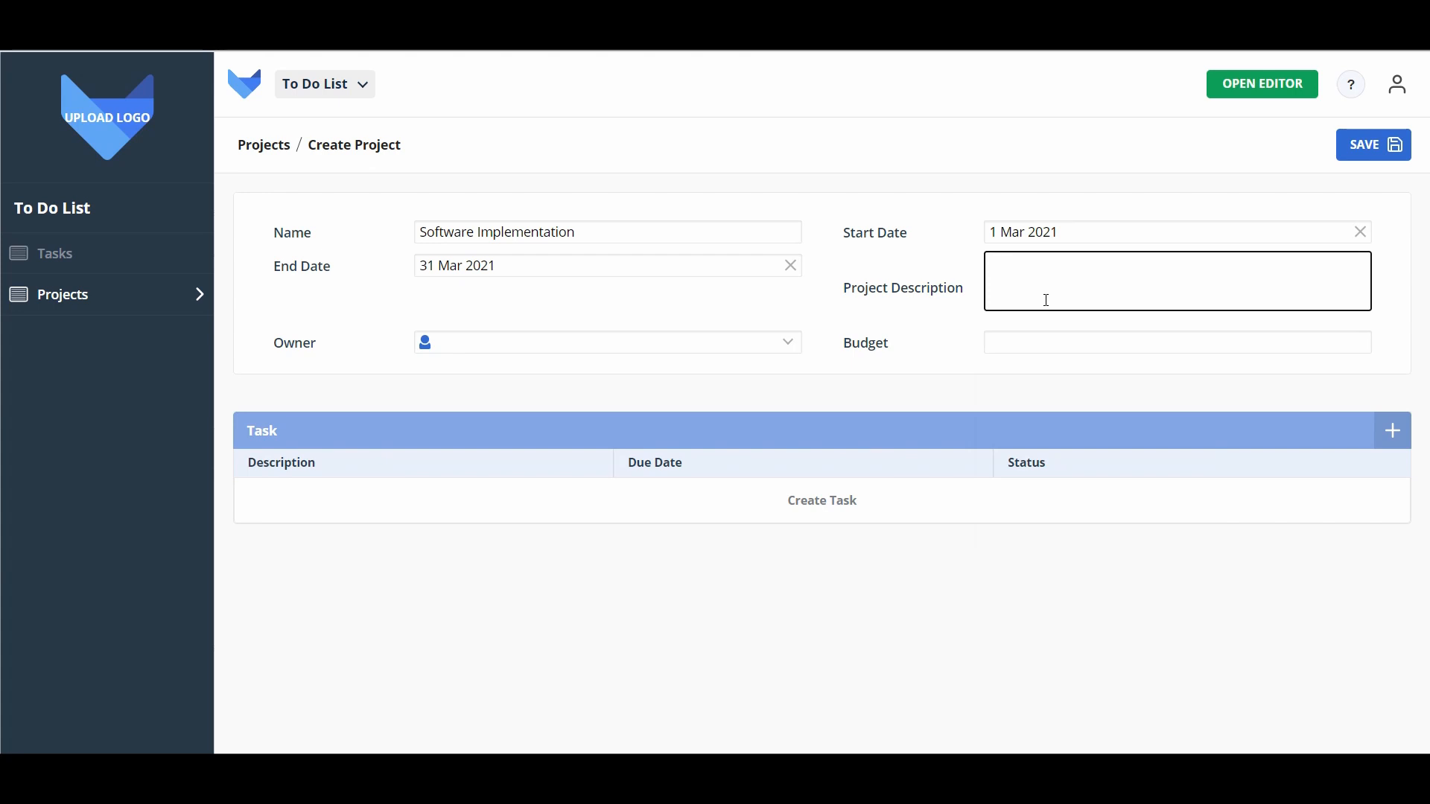
type("Implement new accounting software")
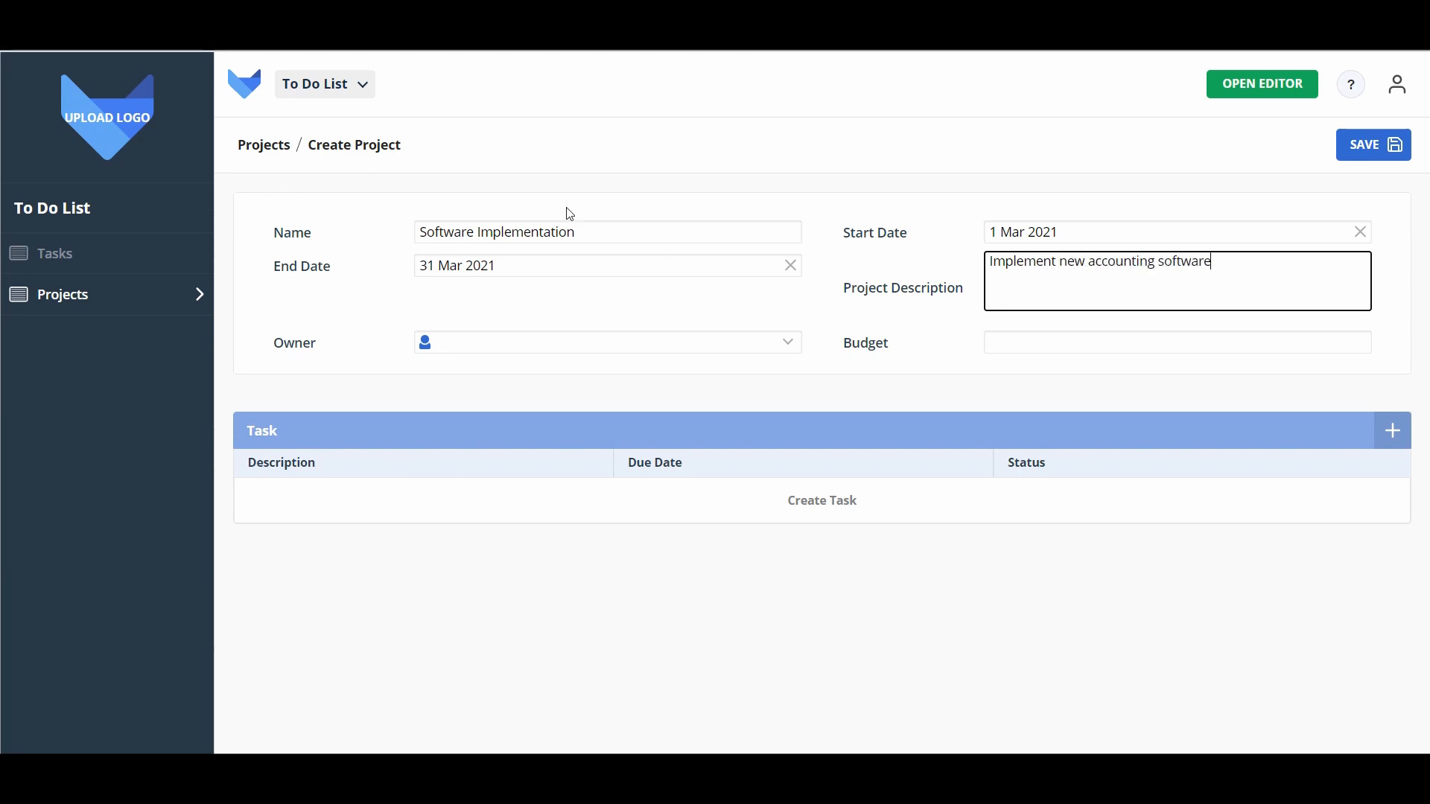
left_click(516, 349)
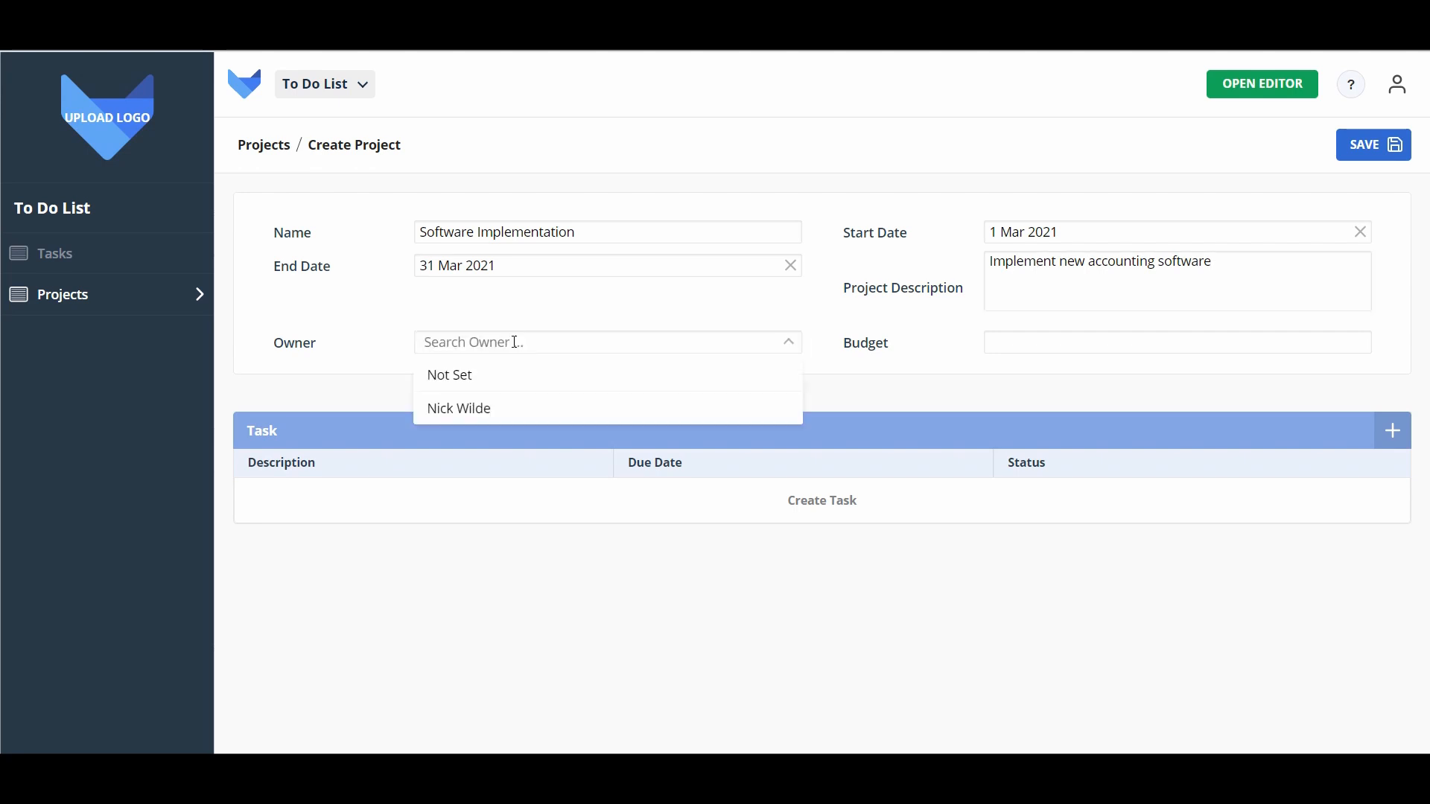
left_click(520, 407)
left_click(1069, 349)
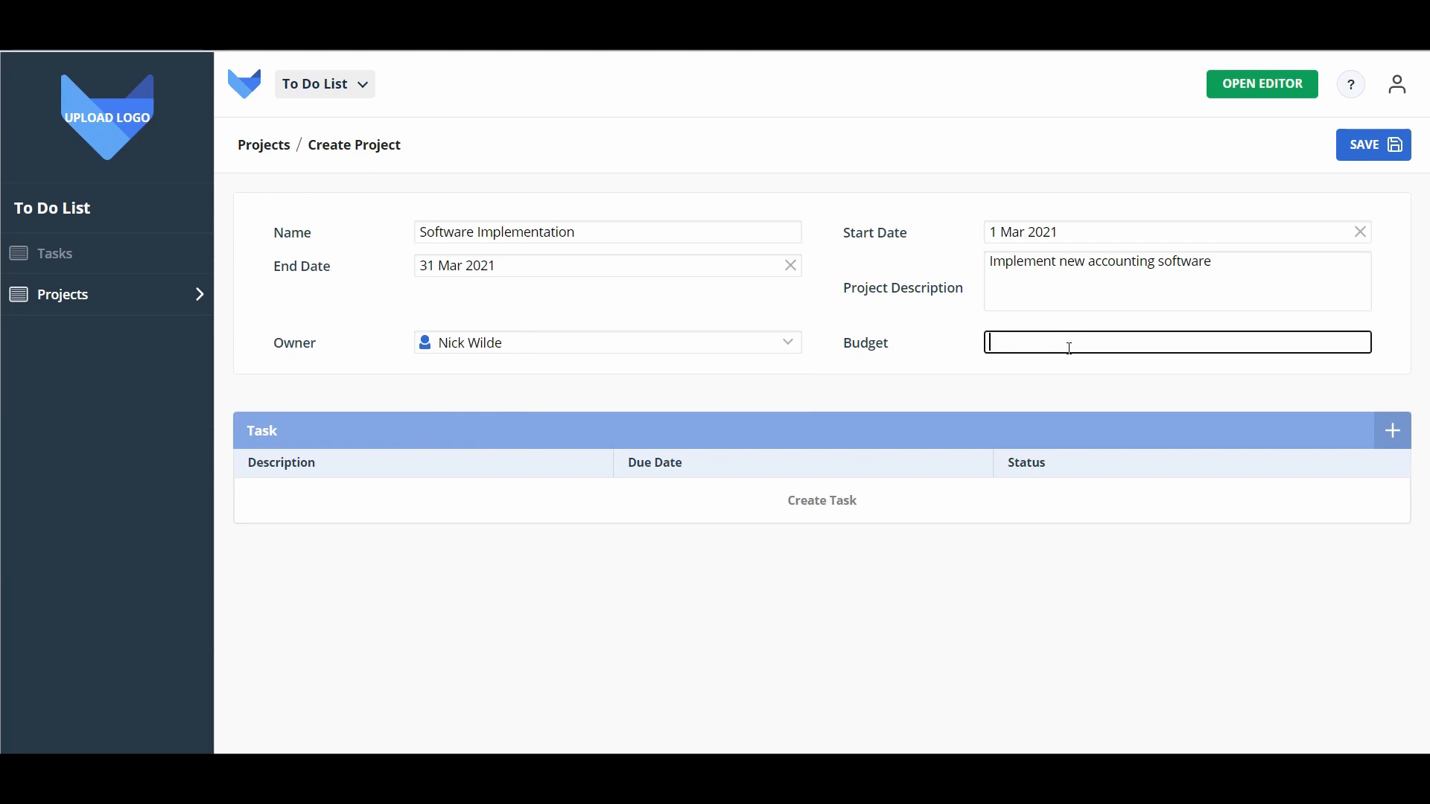
type("10,000")
left_click(1045, 303)
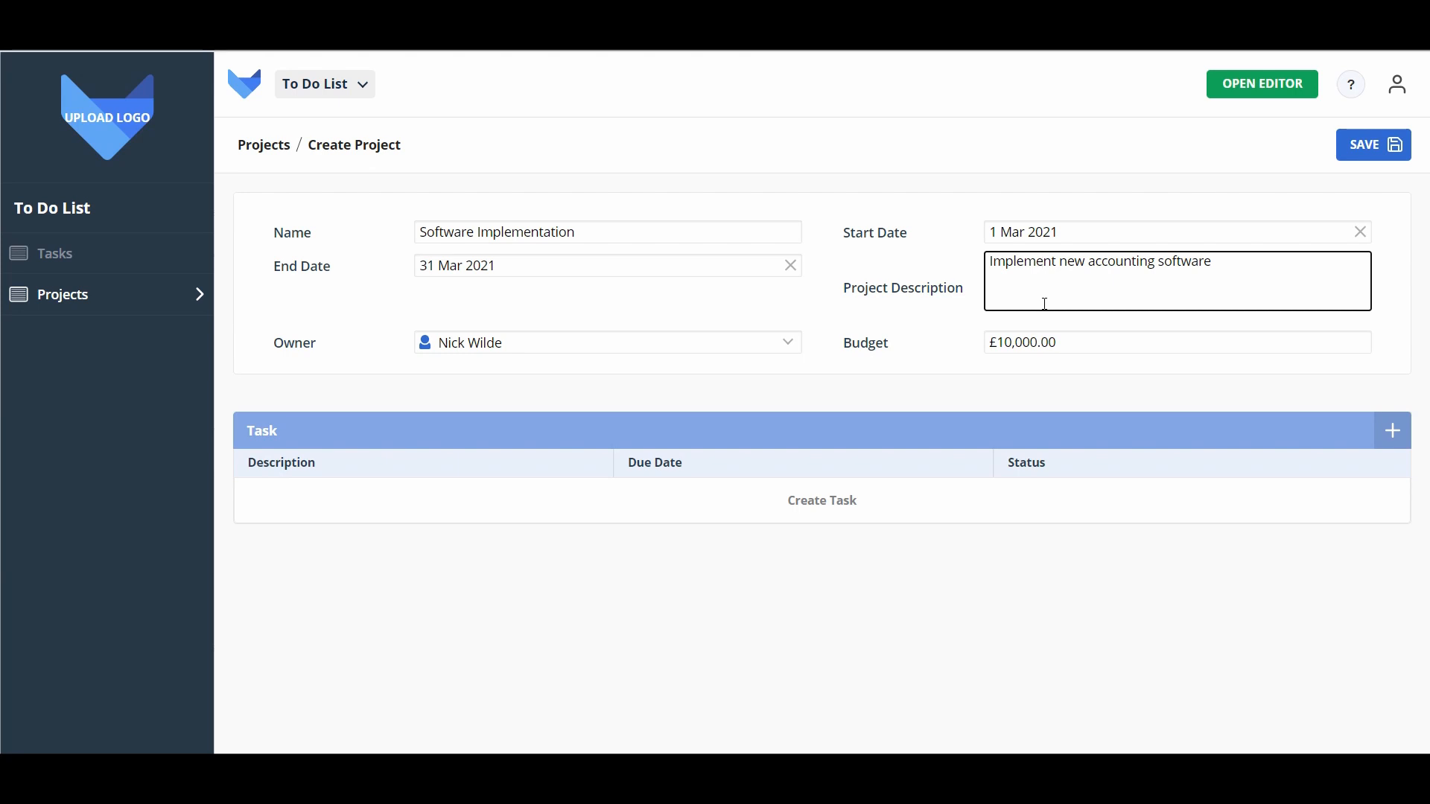
left_click(1398, 146)
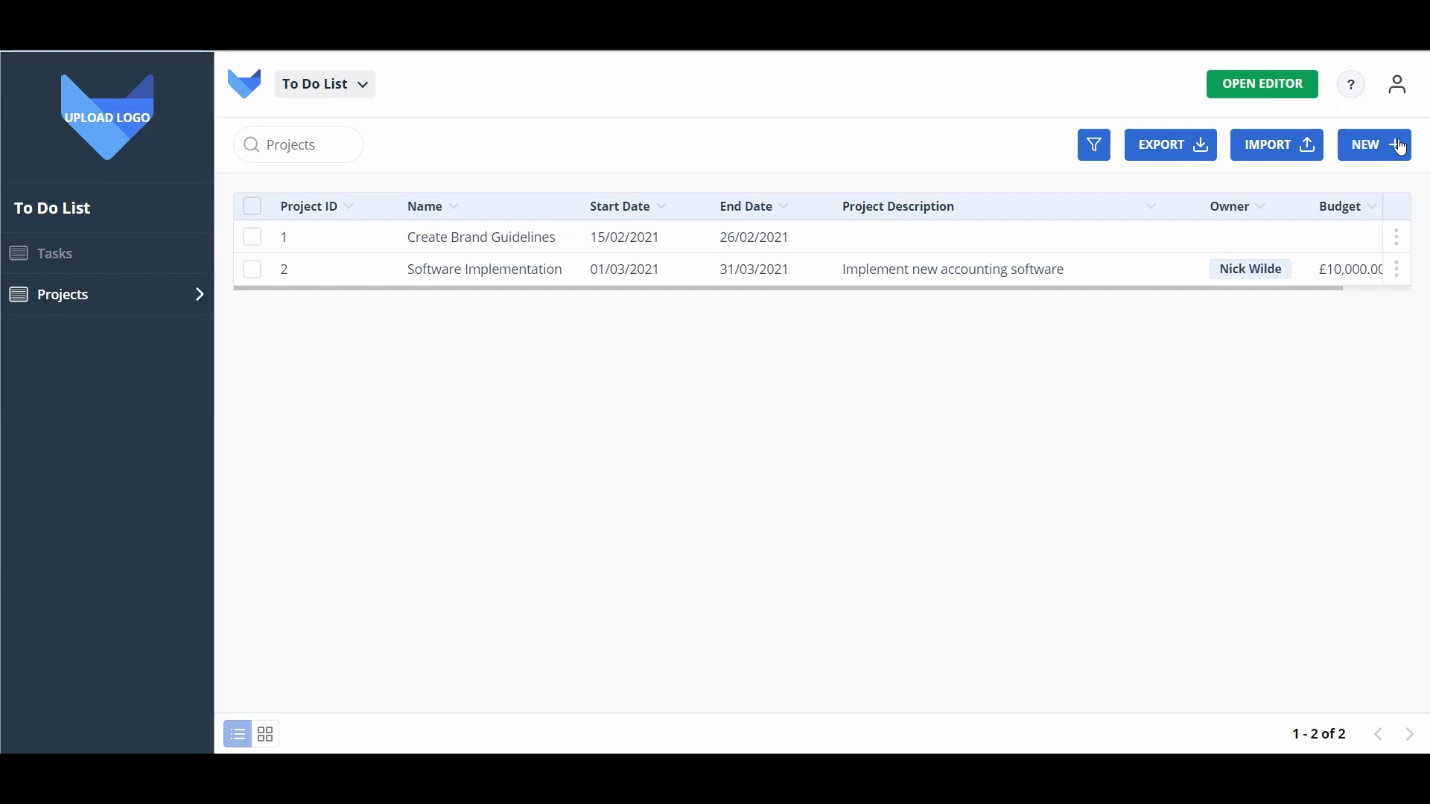
Step: Create a new table named Companies in the tables diagram
left_click(1294, 90)
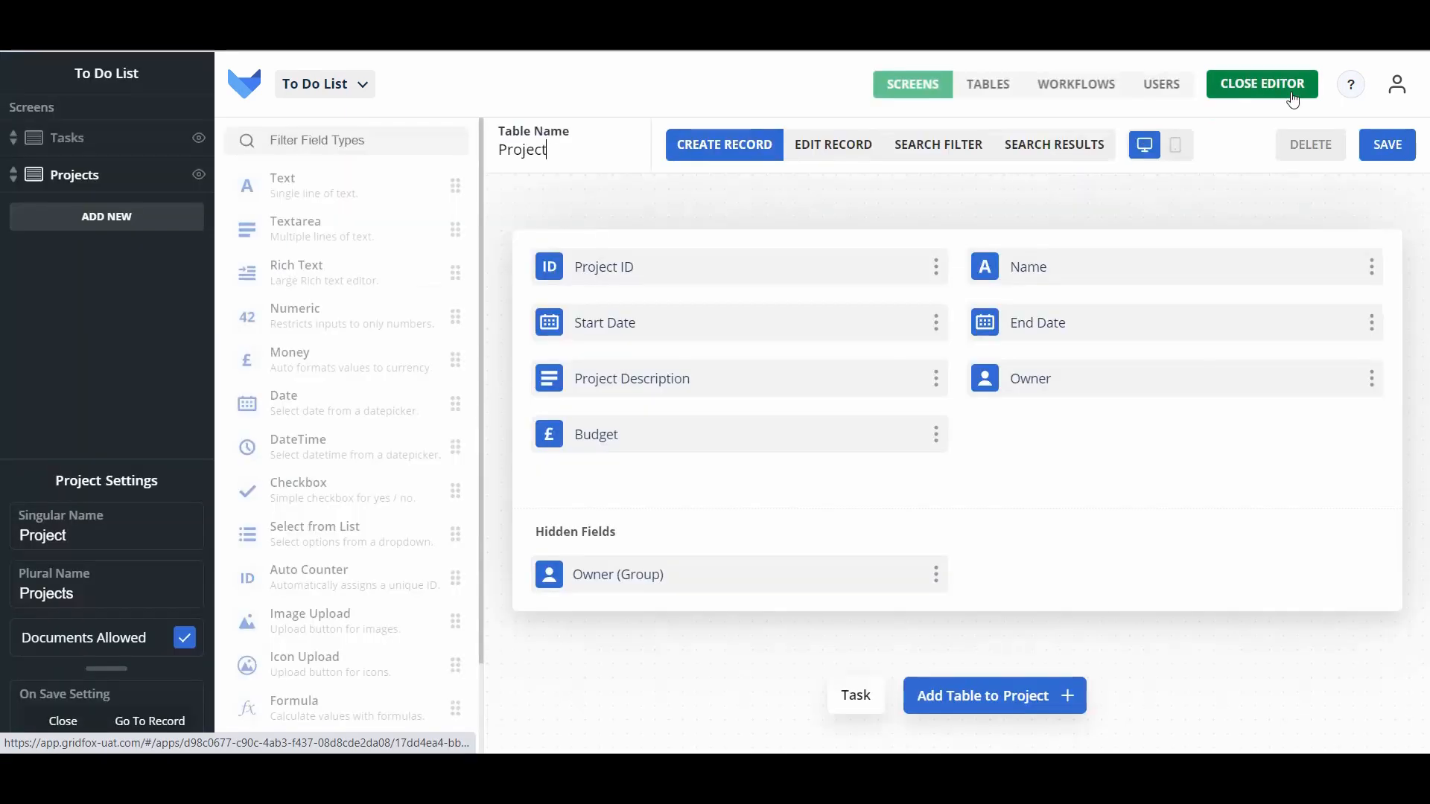
left_click(993, 91)
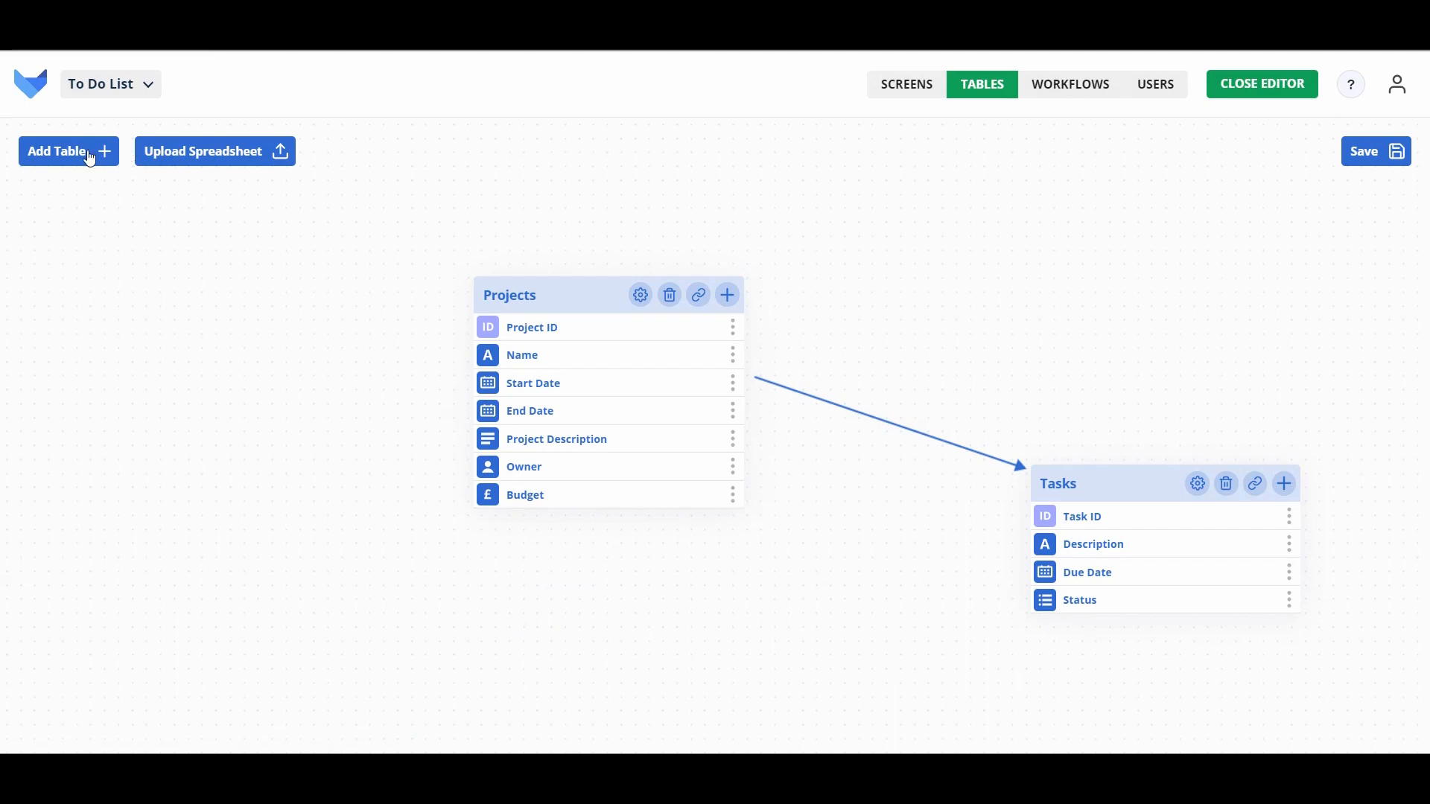
left_click(87, 156)
type("Companies")
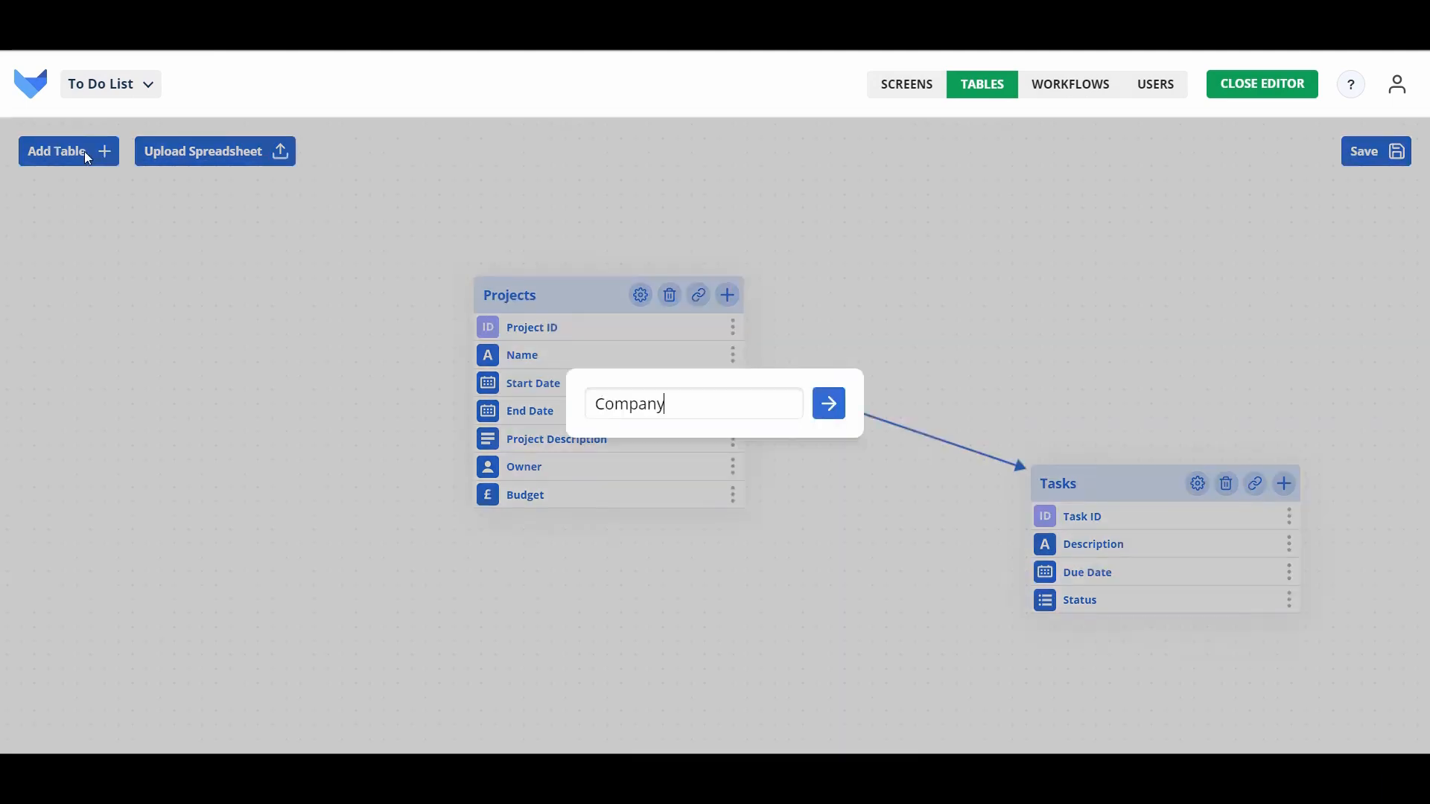
key("Return")
left_click_drag(705, 418, 220, 276)
Step: Add a Name field and a Company Website field of type URL
left_click(359, 262)
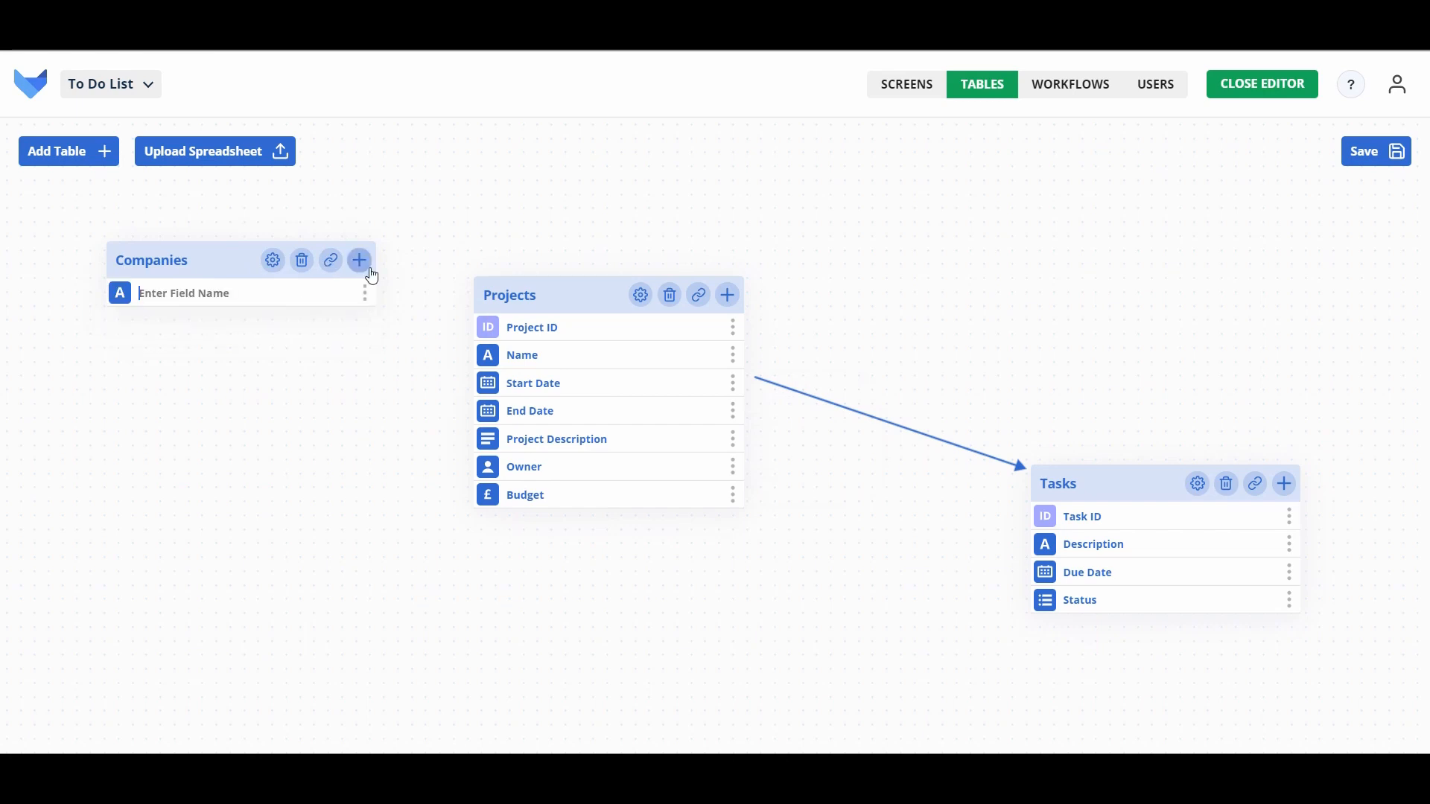
type("Name")
left_click(367, 268)
type("U")
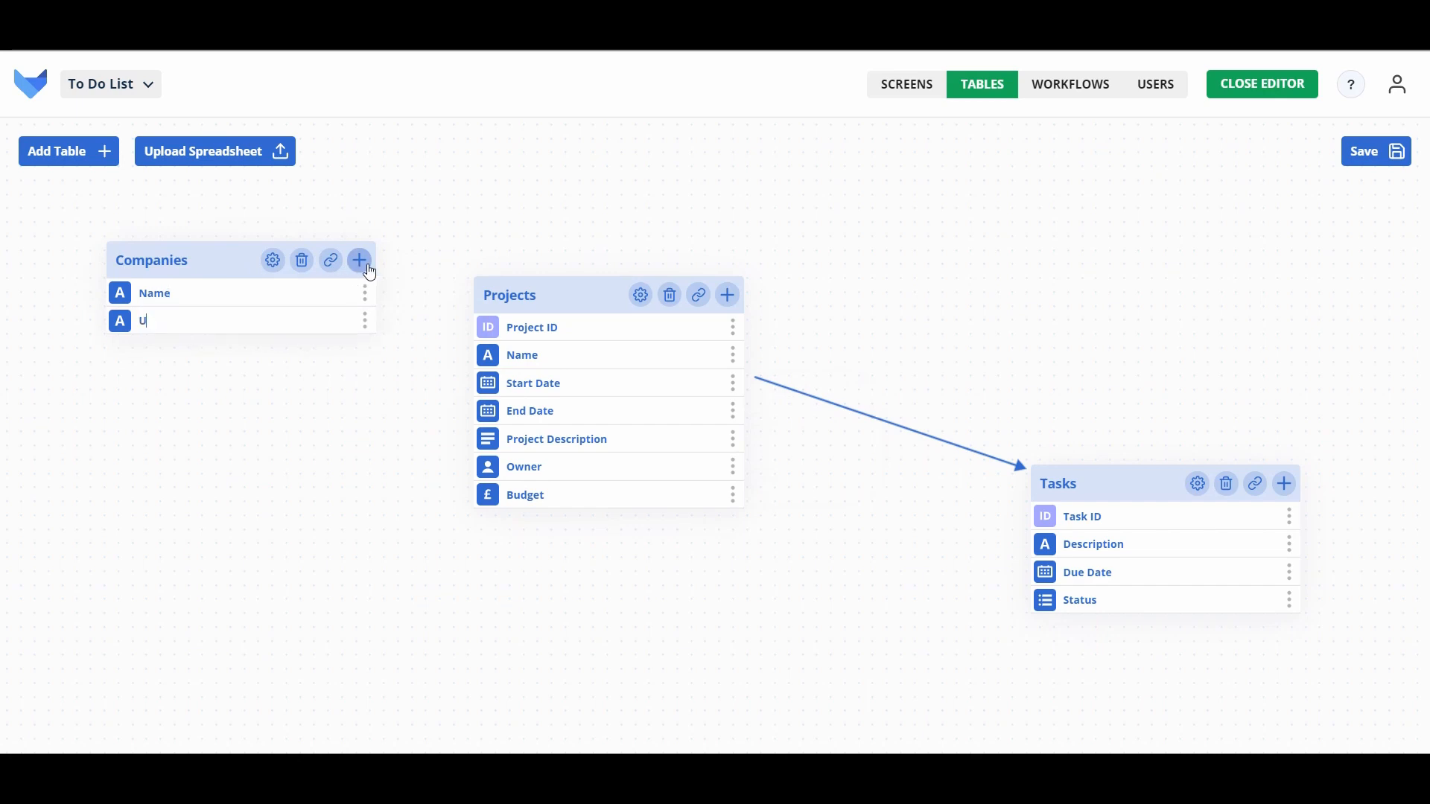
key("BackSpace")
type("Company Website")
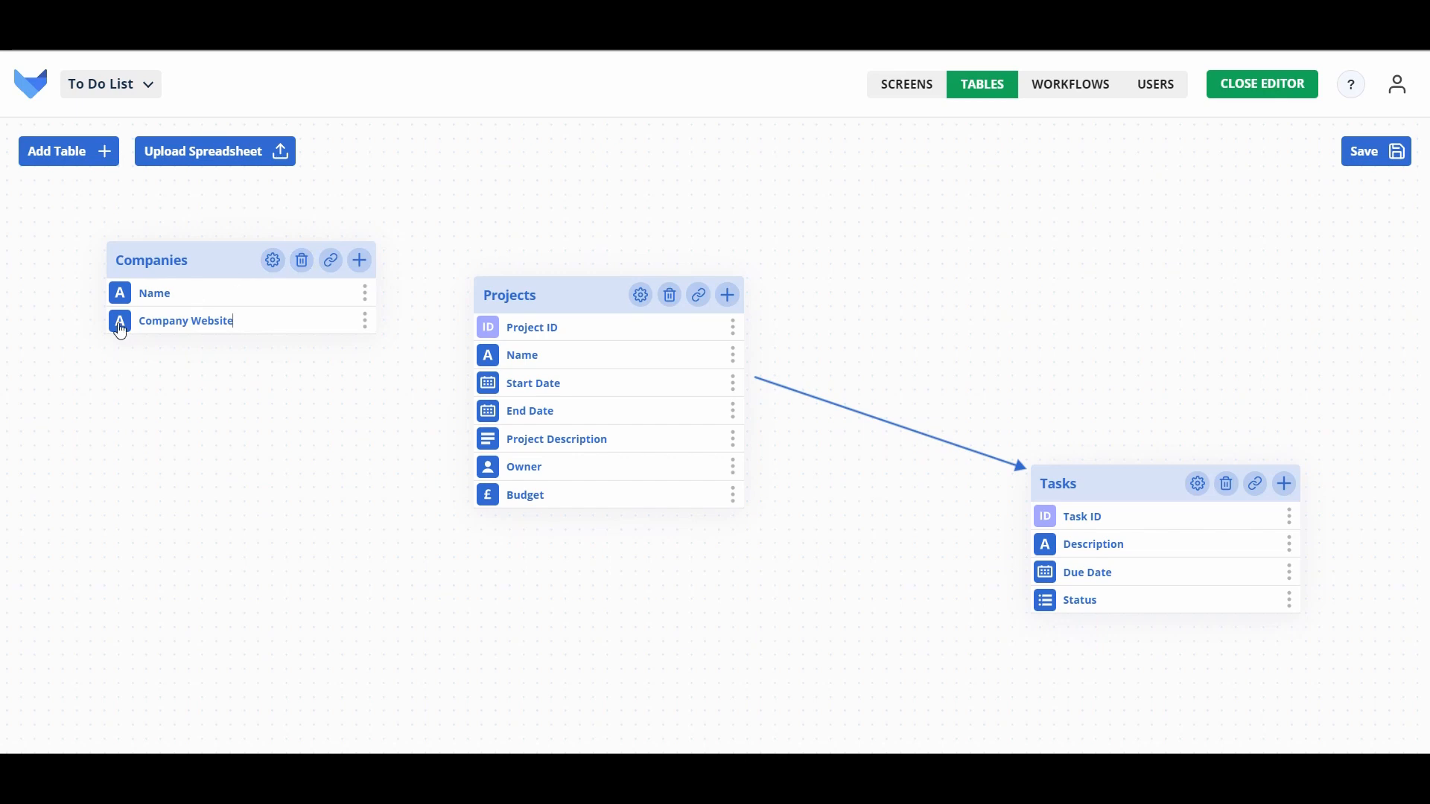
left_click(121, 330)
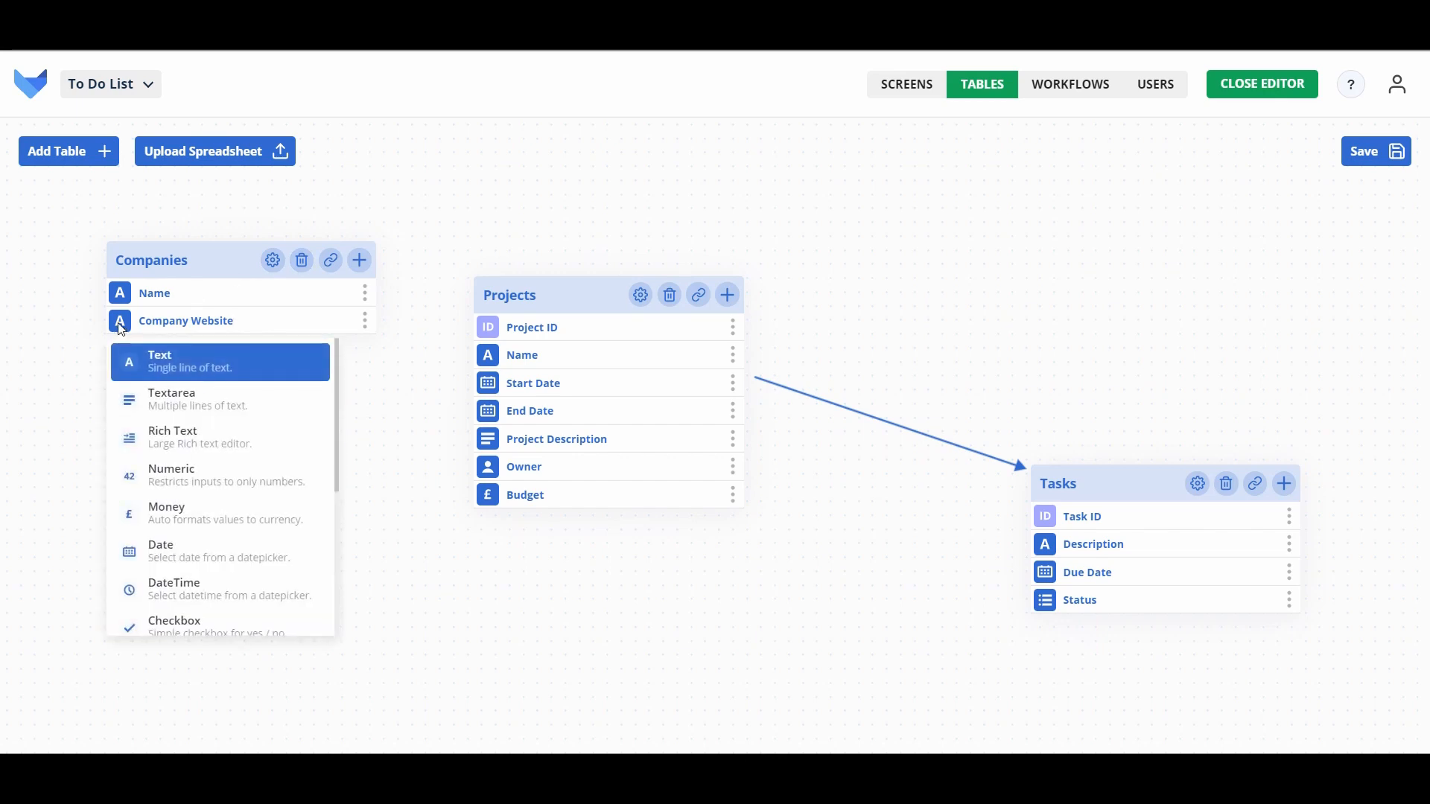
left_click(121, 330)
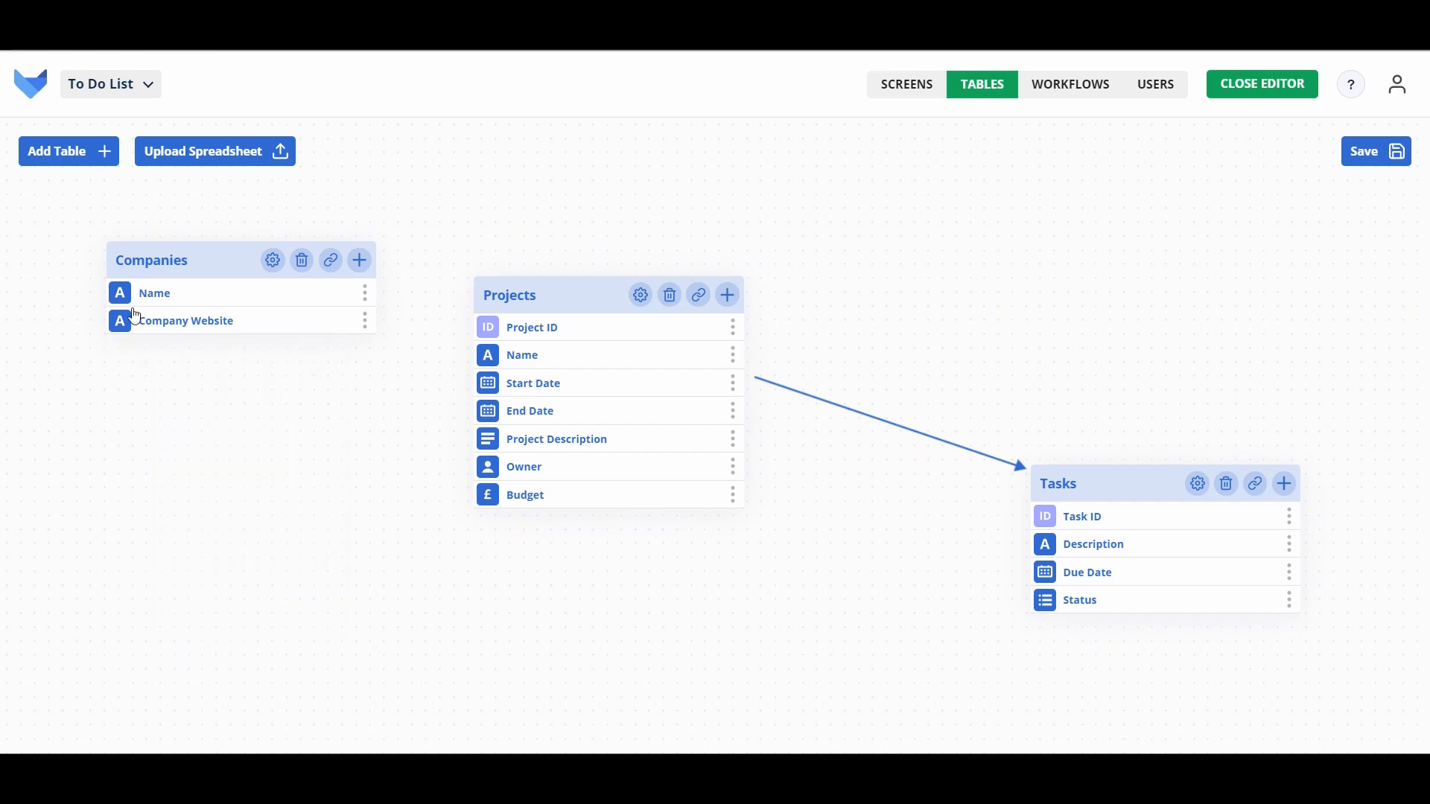
left_click(122, 330)
scroll(211, 593, "down", 4)
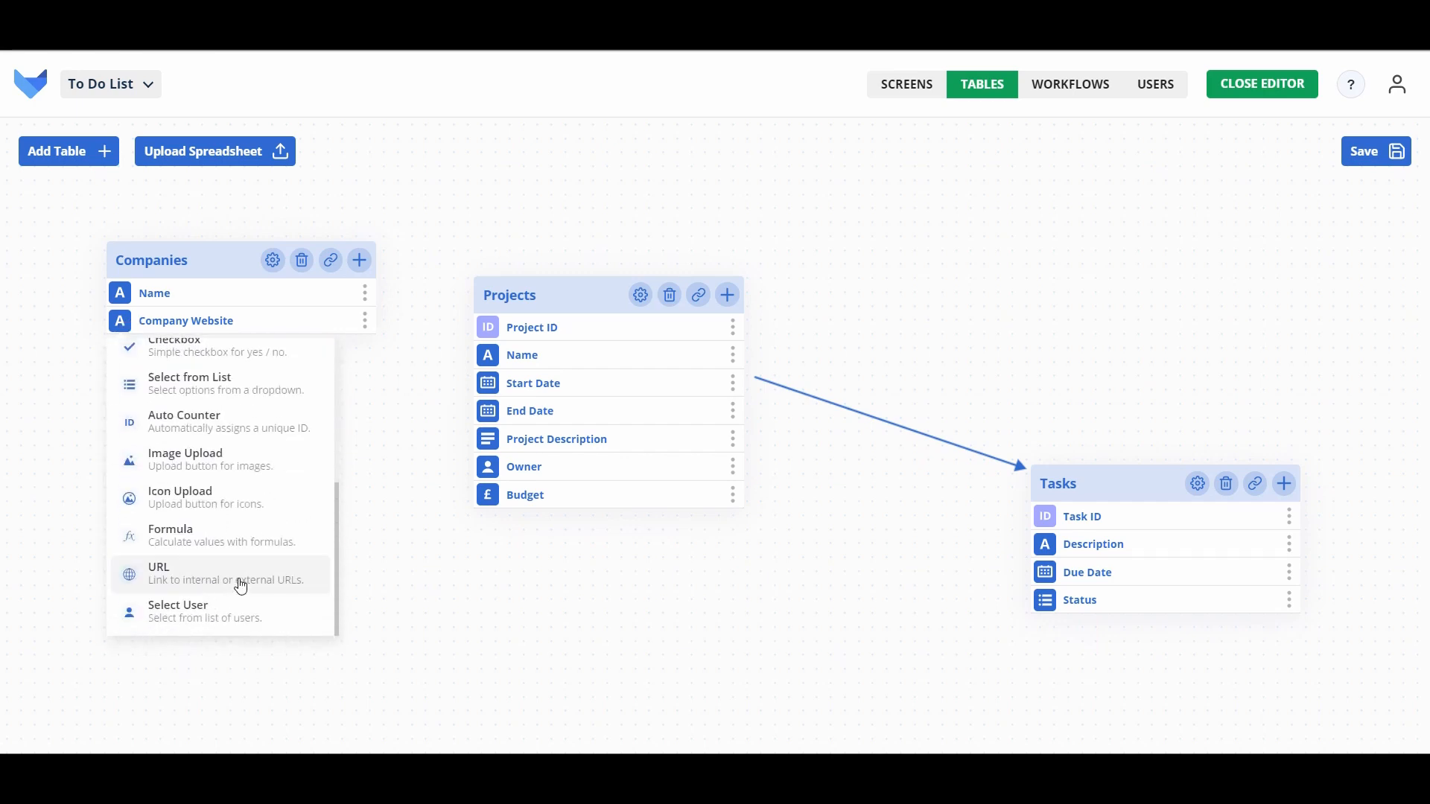
left_click(241, 588)
Step: Add a Logo icon-upload field and a Company Description rich text field
left_click(360, 262)
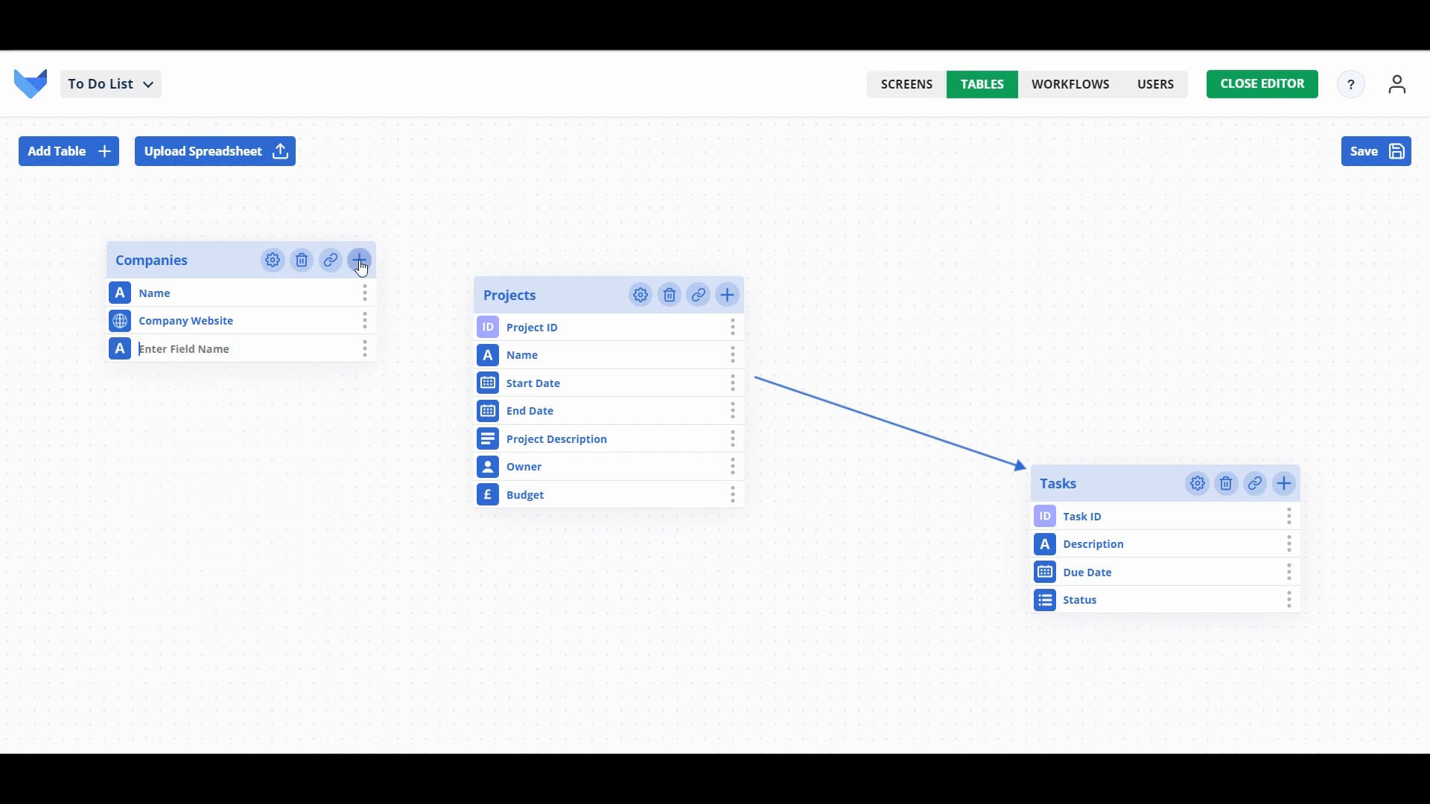
type("Logo")
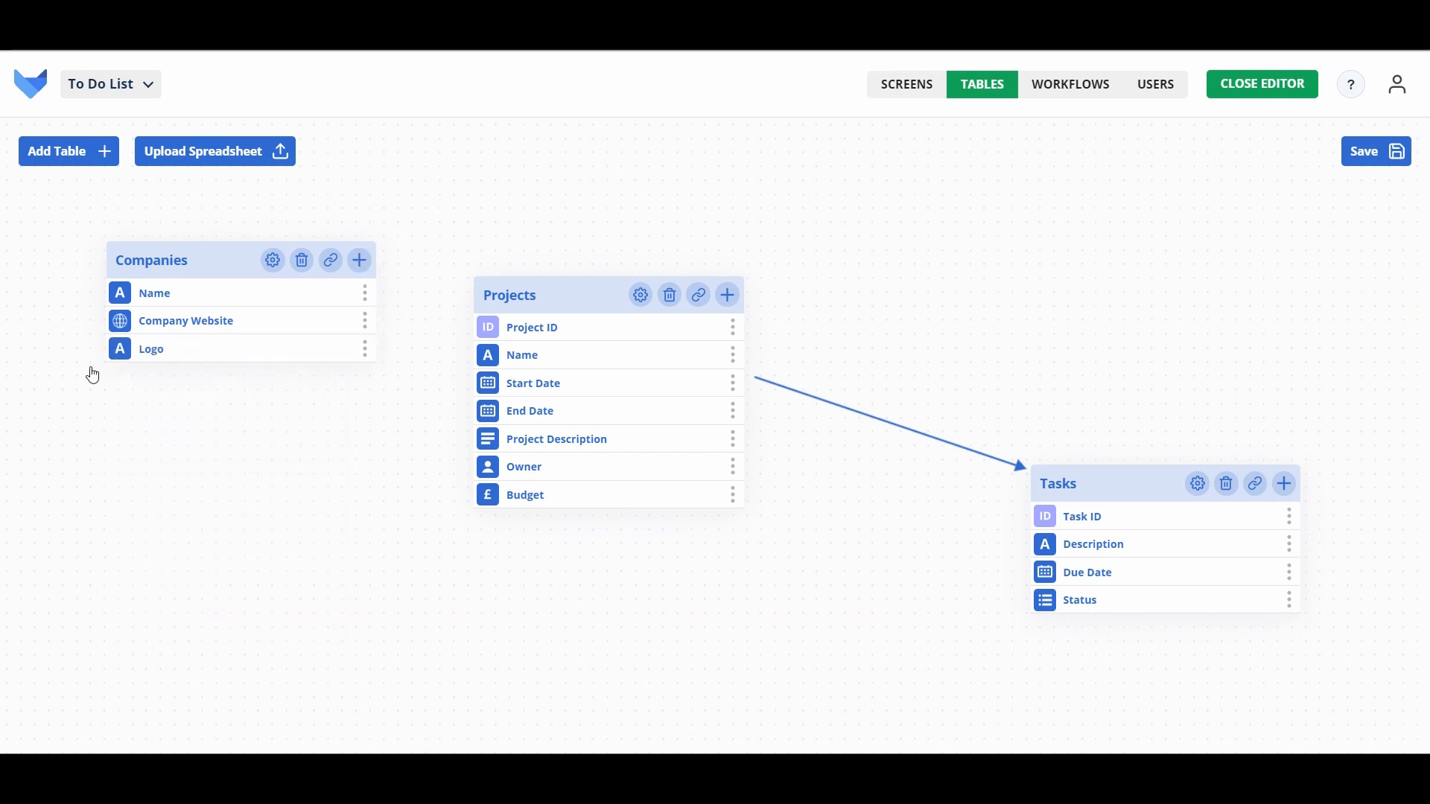
left_click(119, 354)
scroll(216, 533, "down", 2)
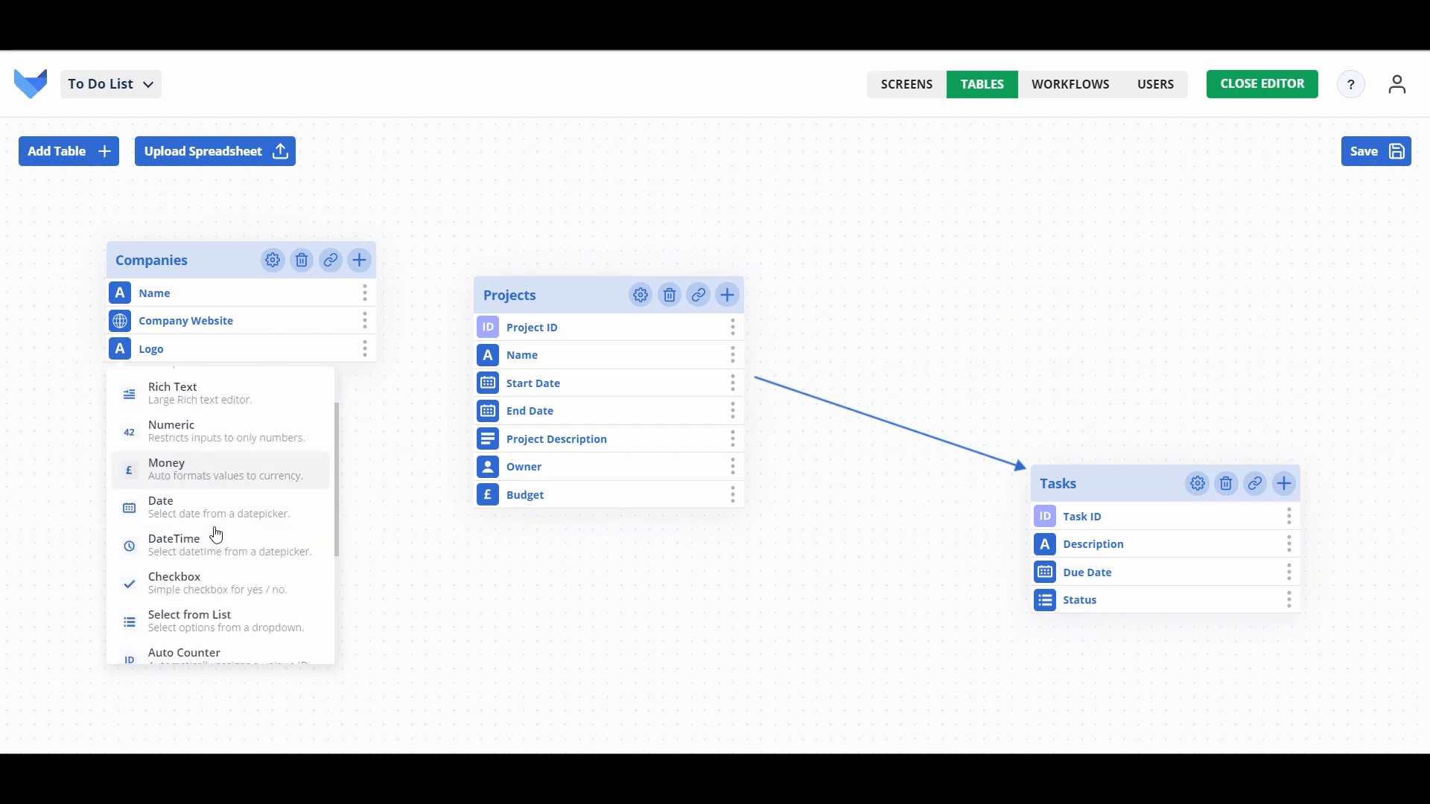
scroll(216, 535, "down", 2)
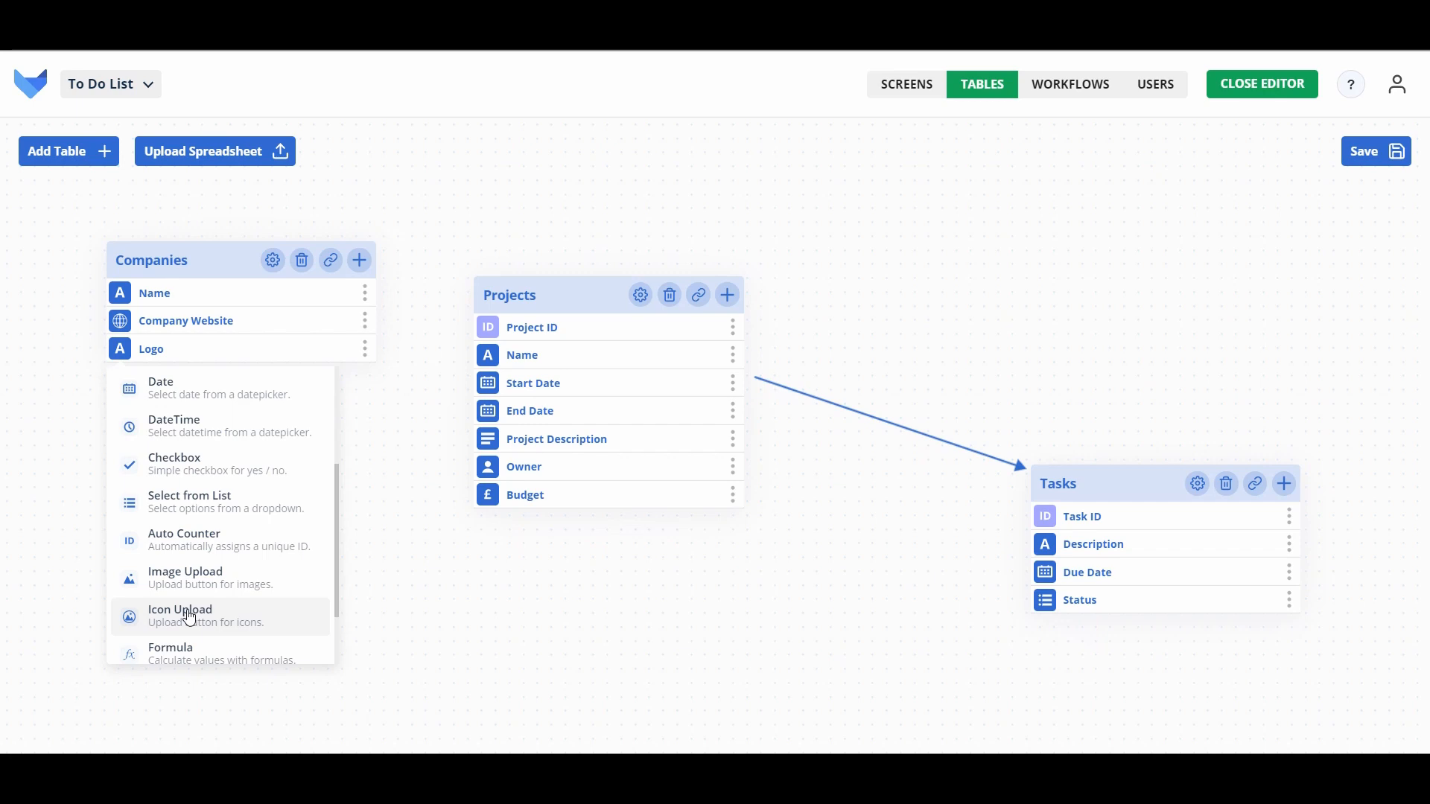
left_click(189, 618)
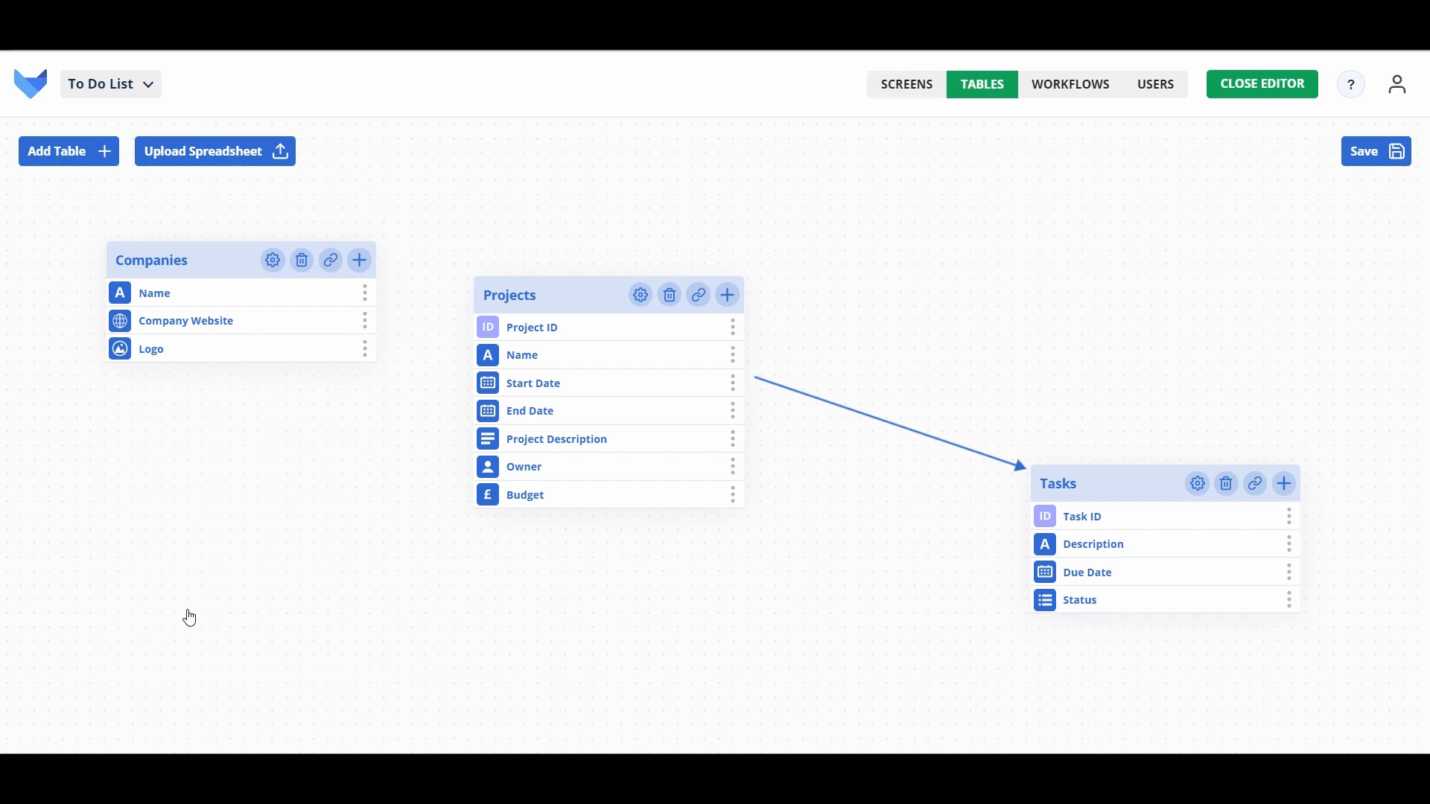
left_click(359, 260)
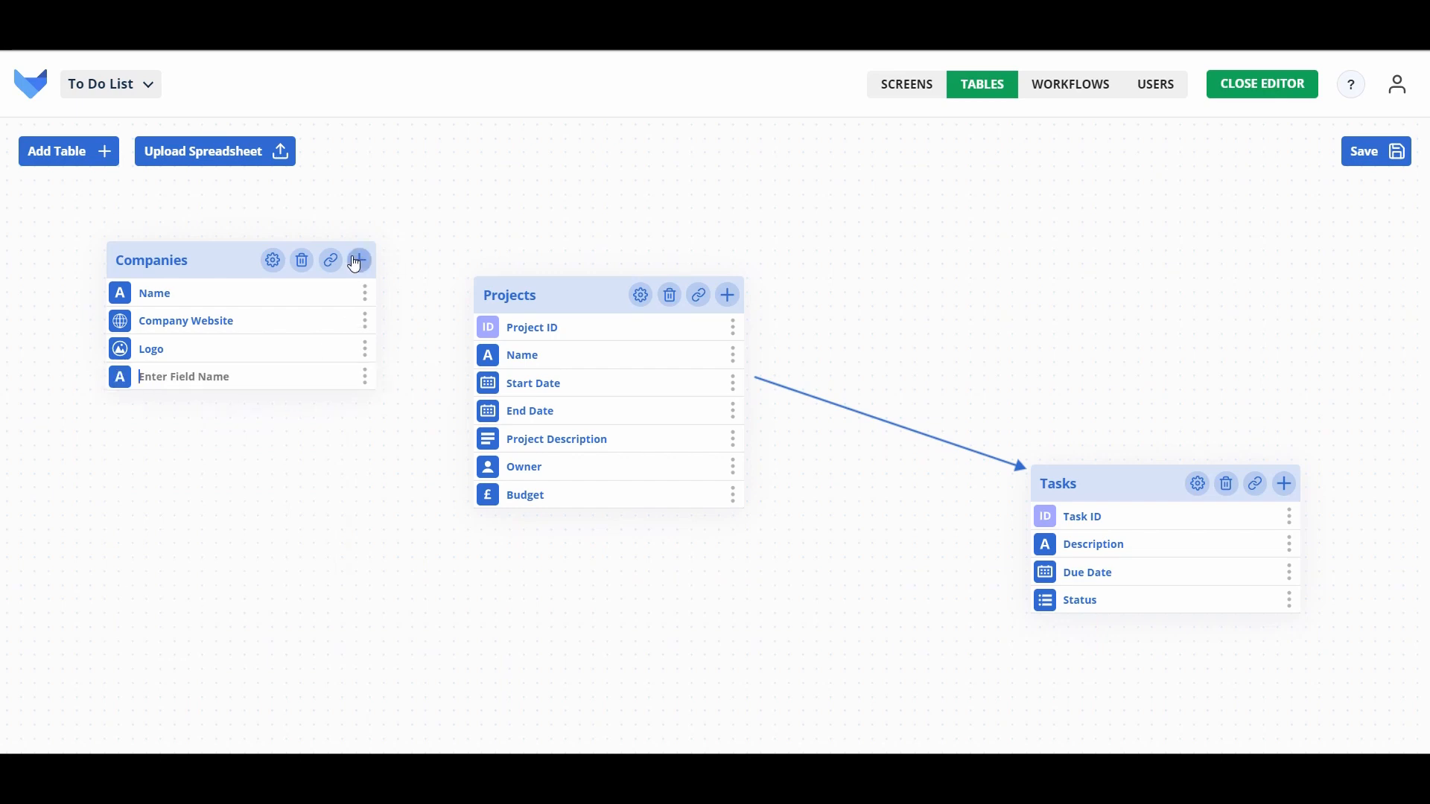
left_click(119, 377)
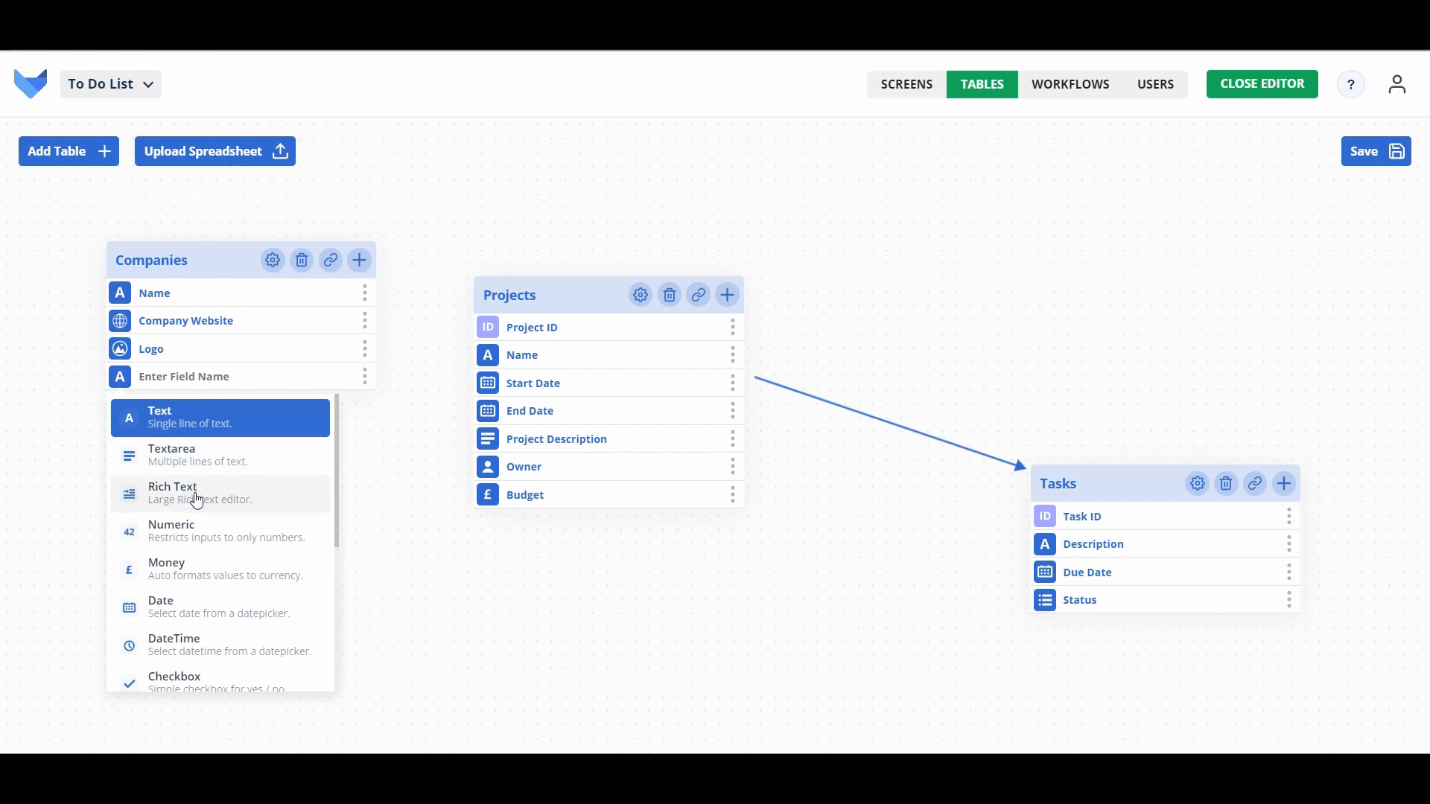
left_click(196, 498)
left_click(245, 379)
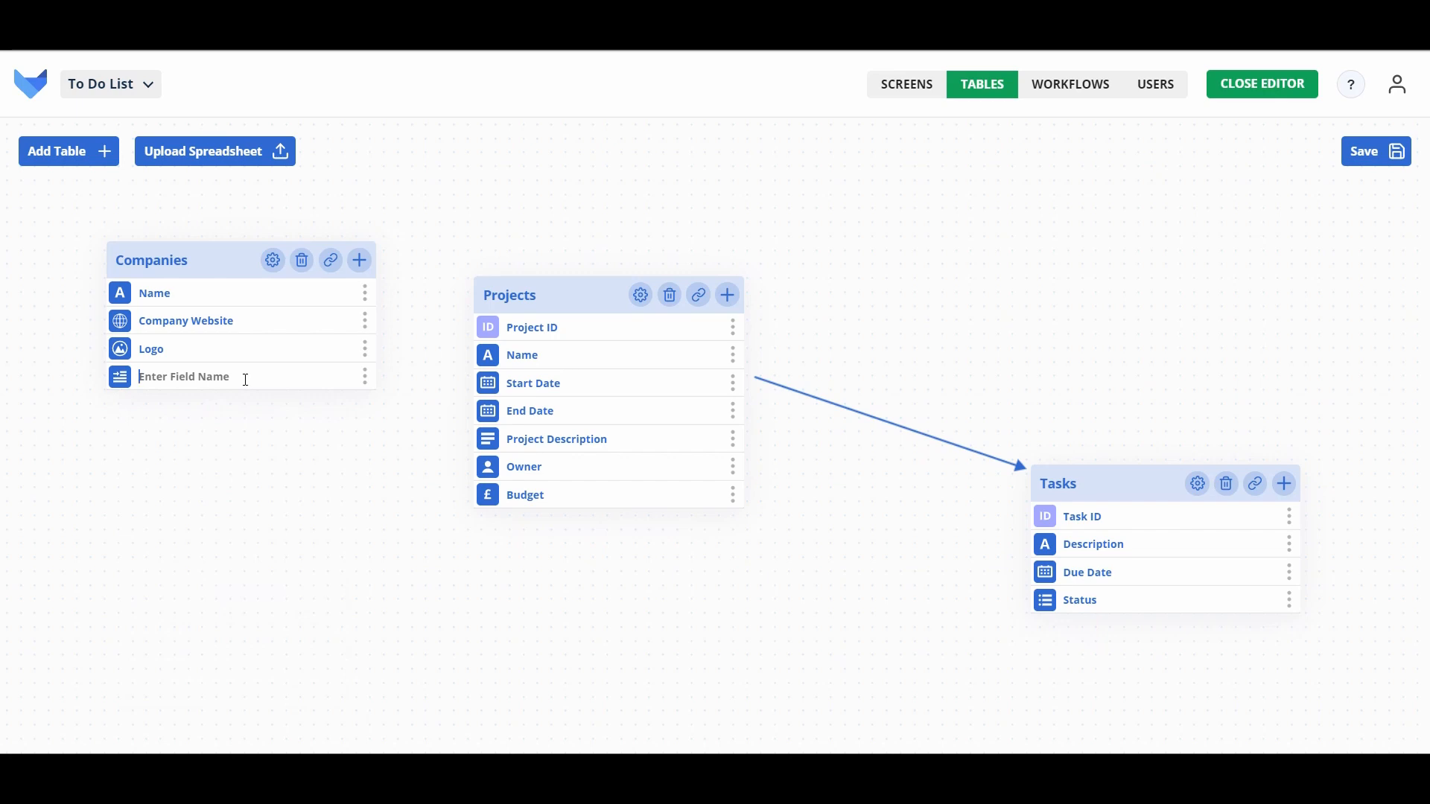
type("Company Description")
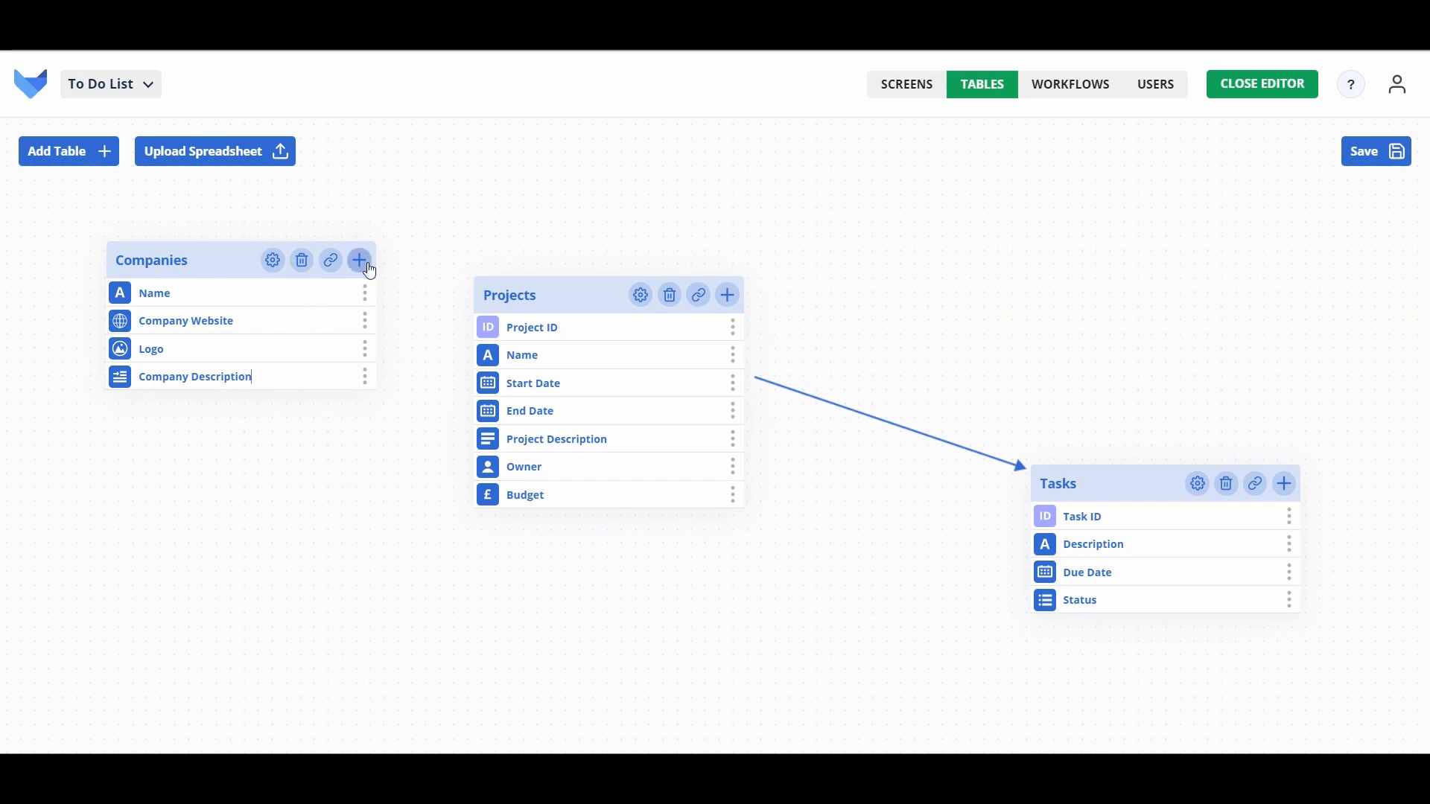
Step: Add a numeric Number of Employees field and an Active Client checkbox field
left_click(360, 261)
left_click(124, 409)
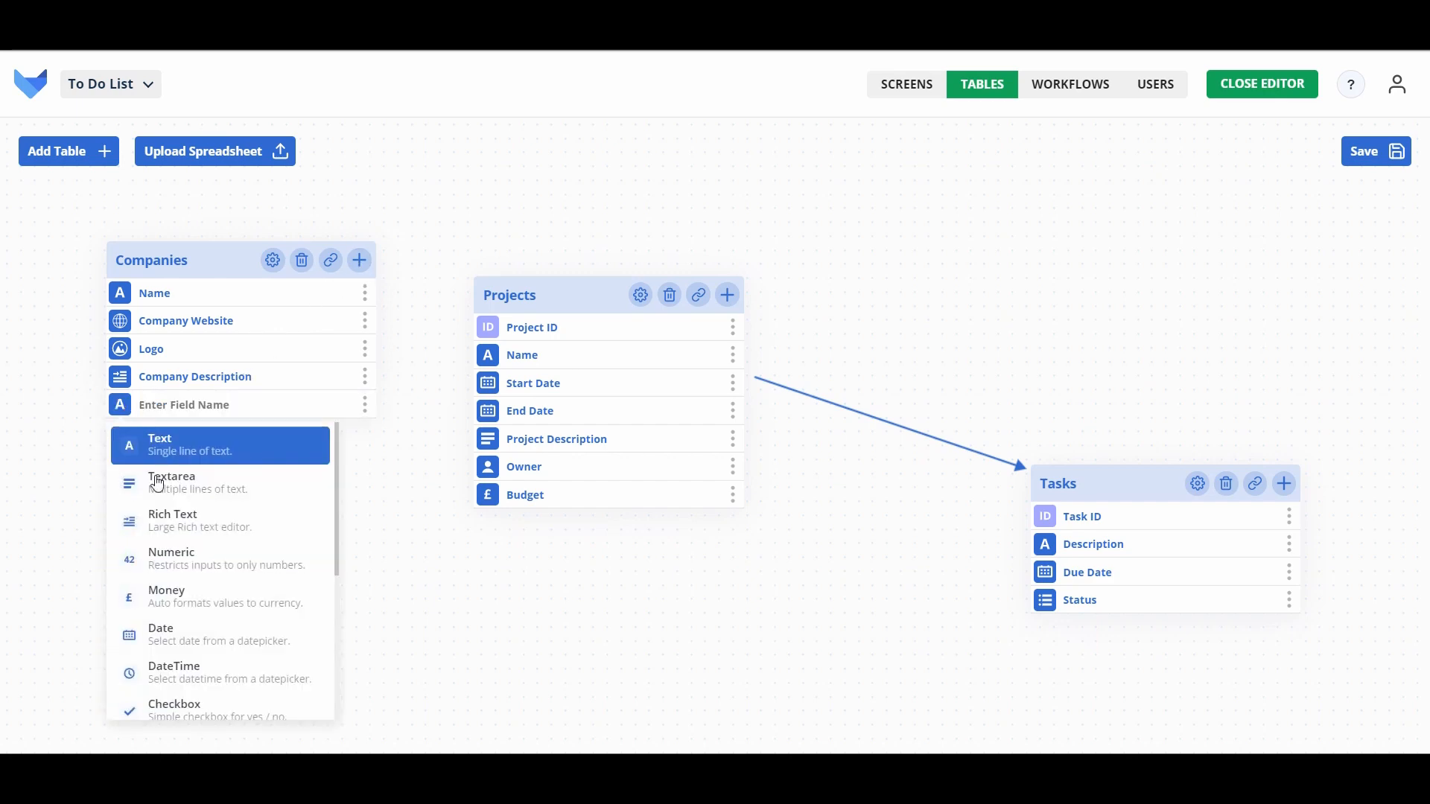
left_click(183, 569)
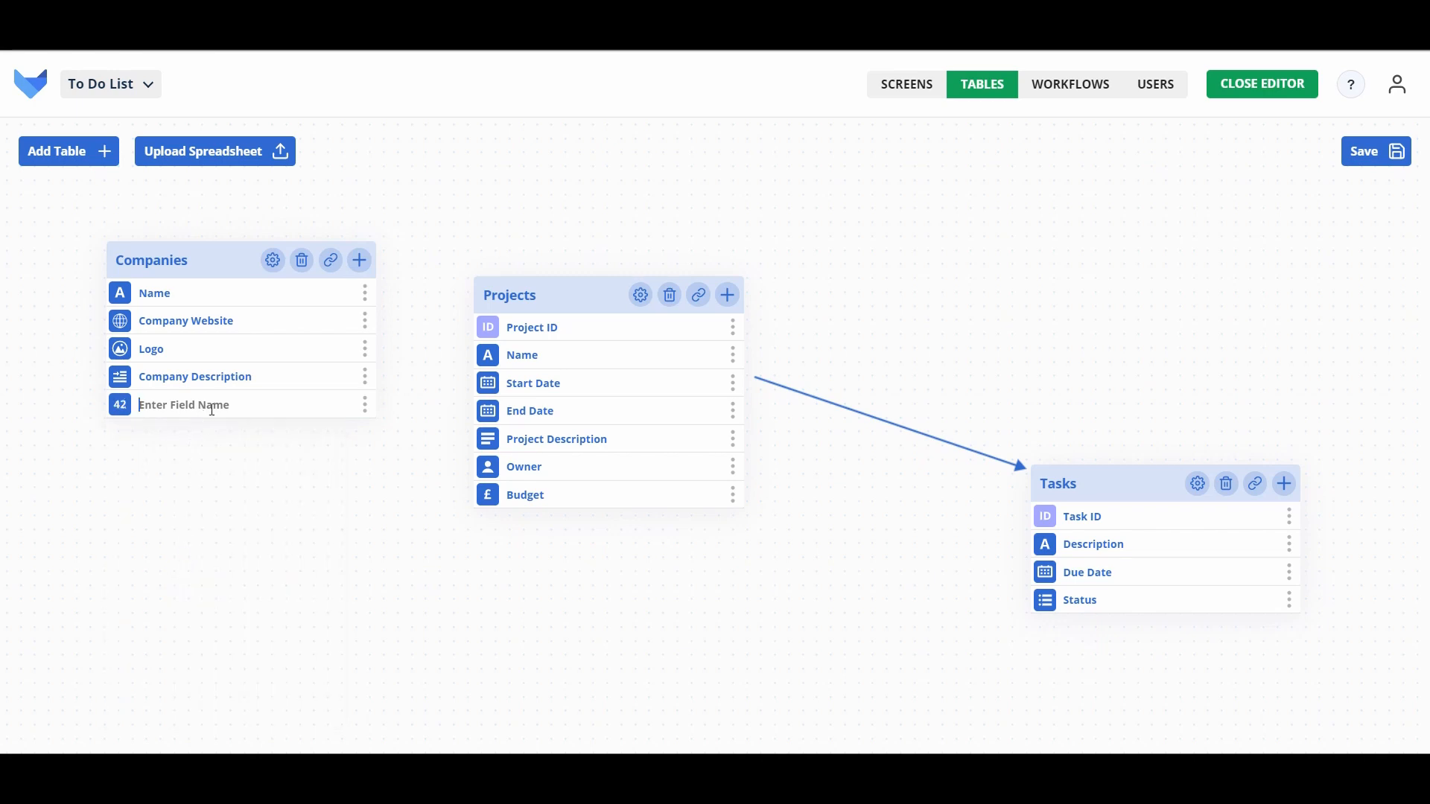
type("Number of Employees")
left_click(365, 263)
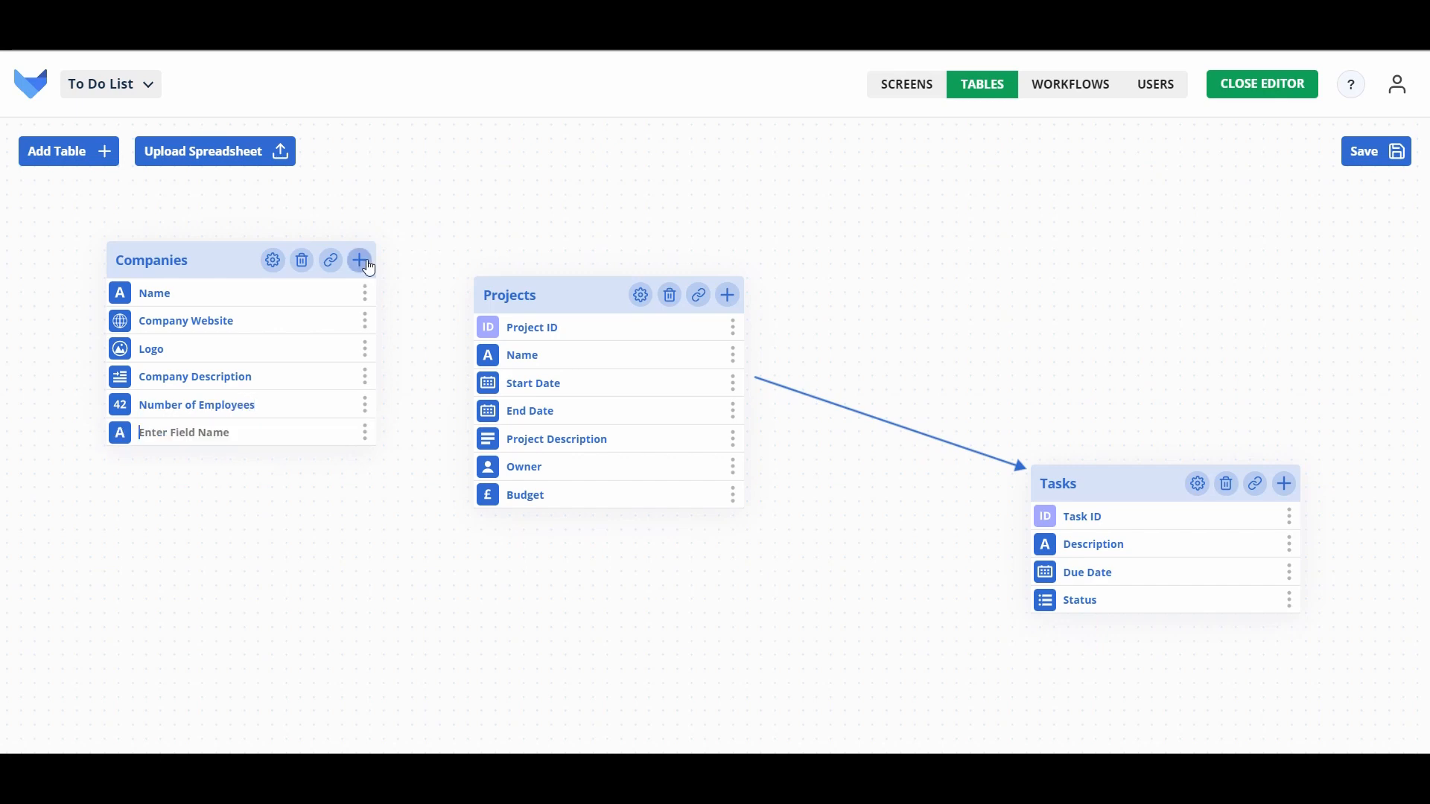
type("Active Client")
left_click(119, 434)
scroll(249, 596, "down", 1)
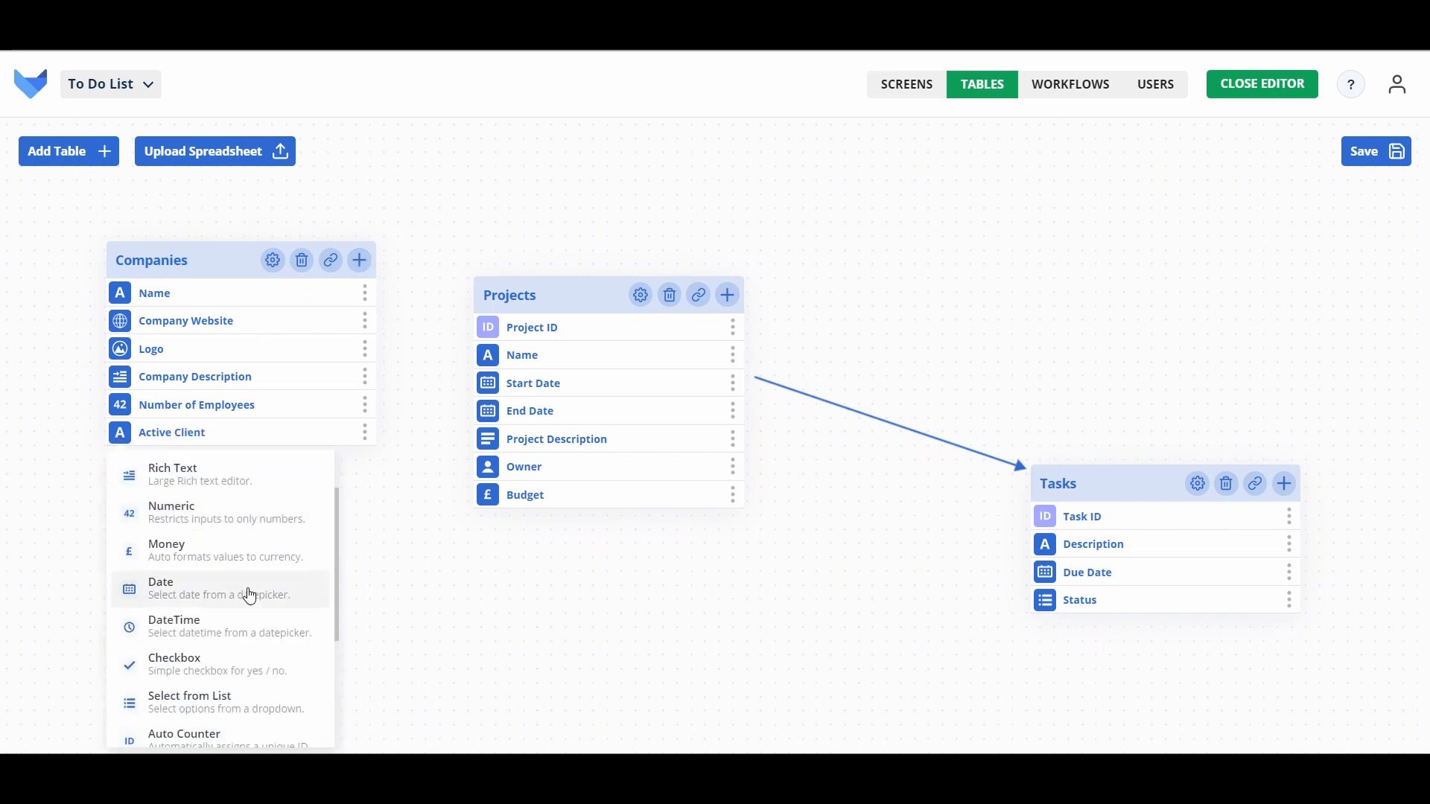
left_click(178, 668)
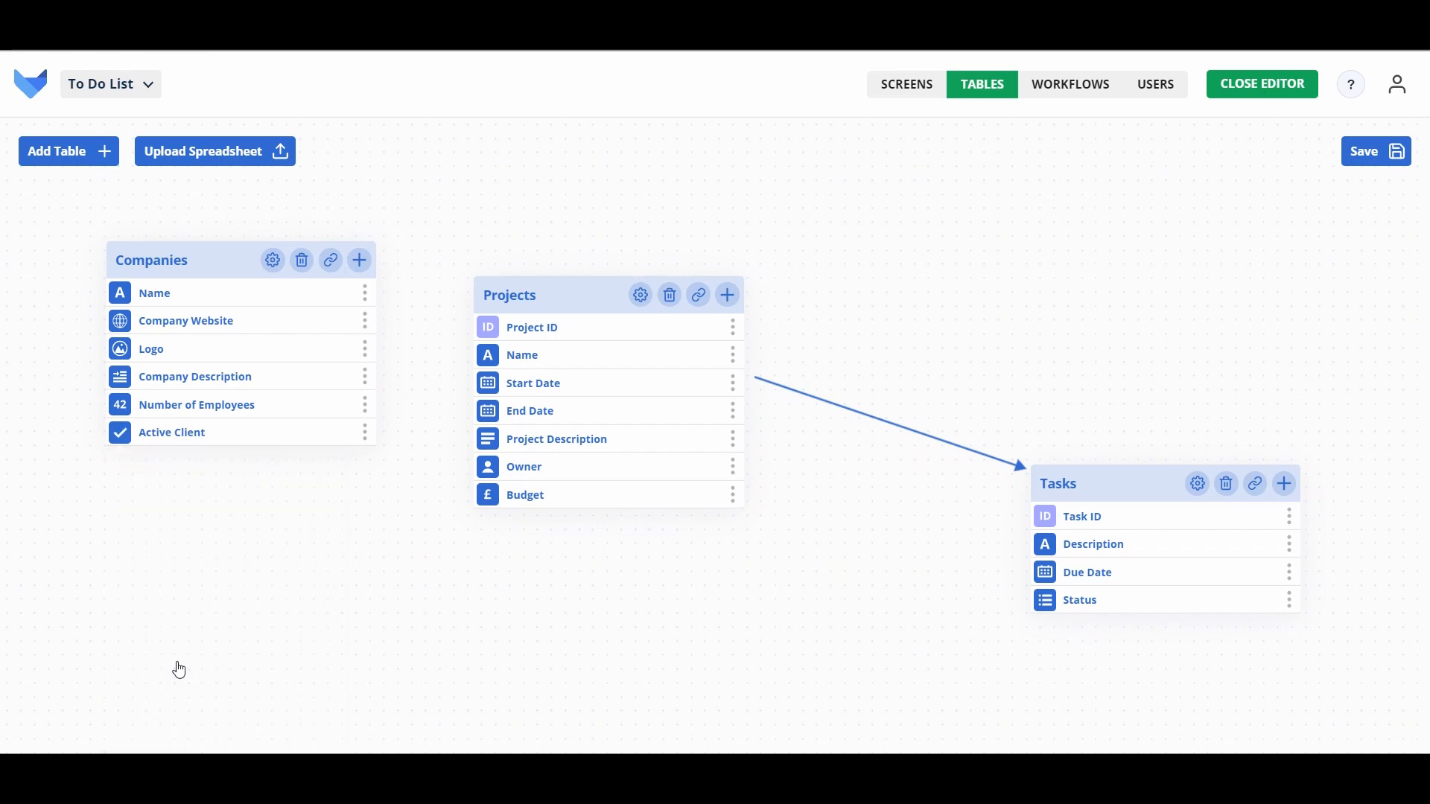
Step: Link the Companies table to Projects and save the table changes
left_click(331, 260)
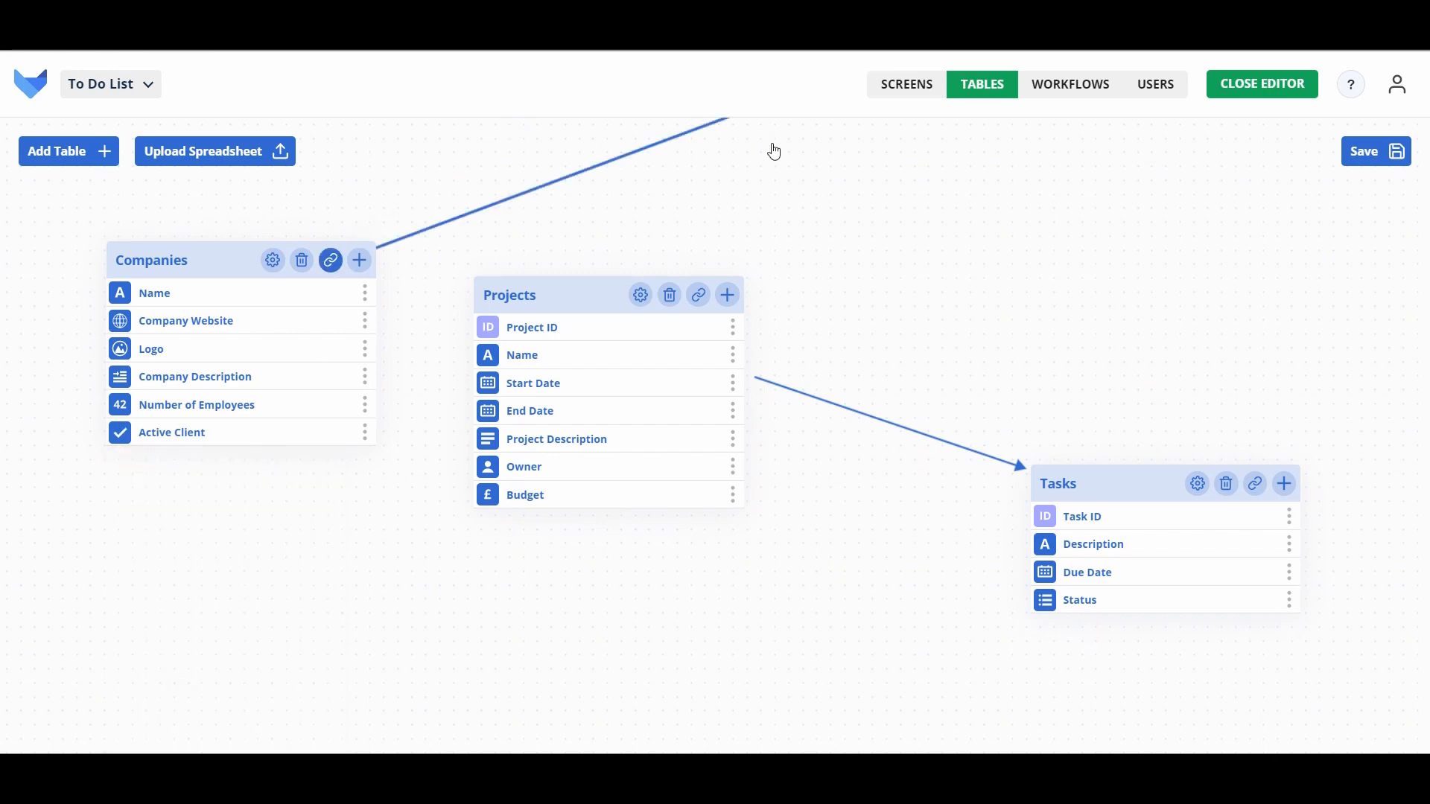
left_click(698, 295)
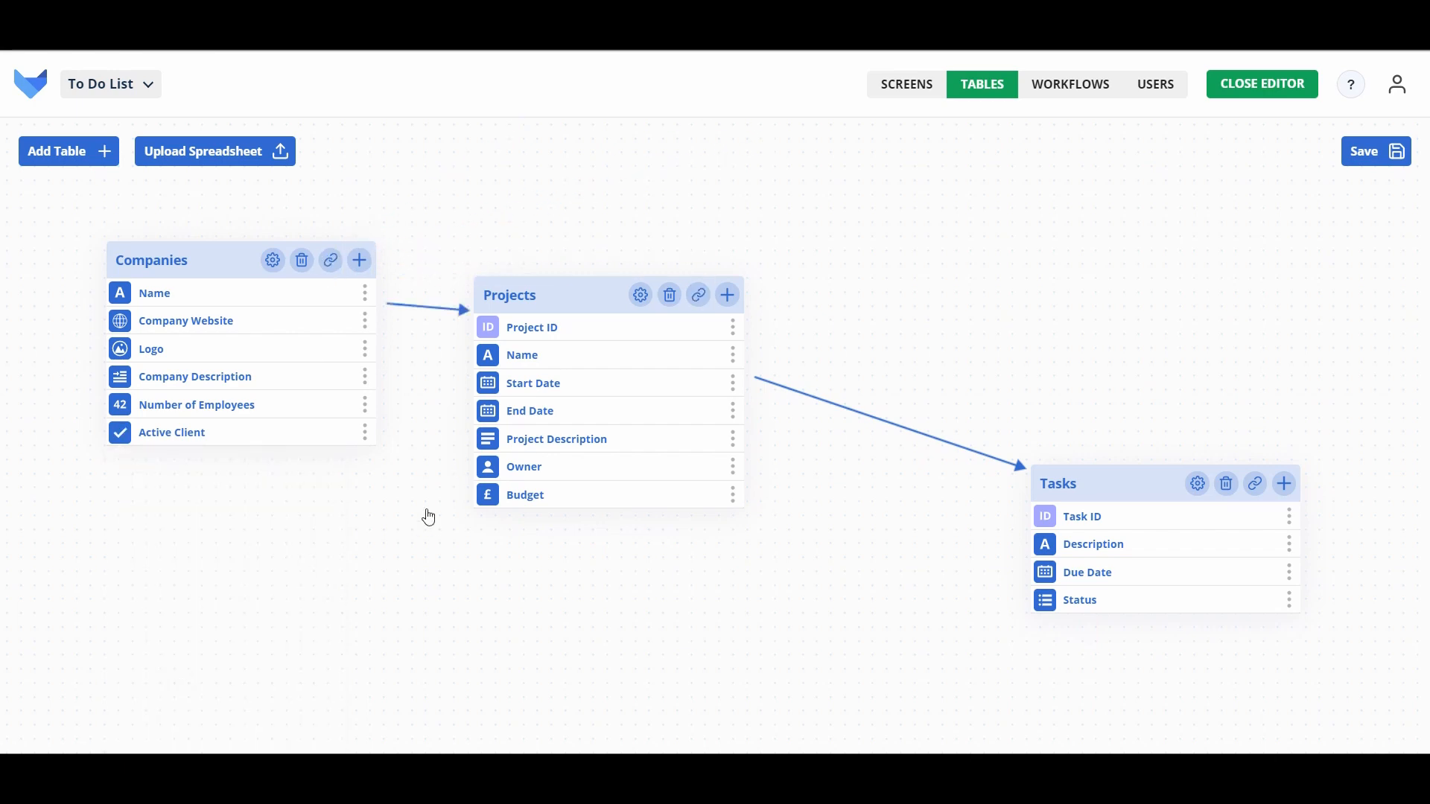
left_click(1394, 151)
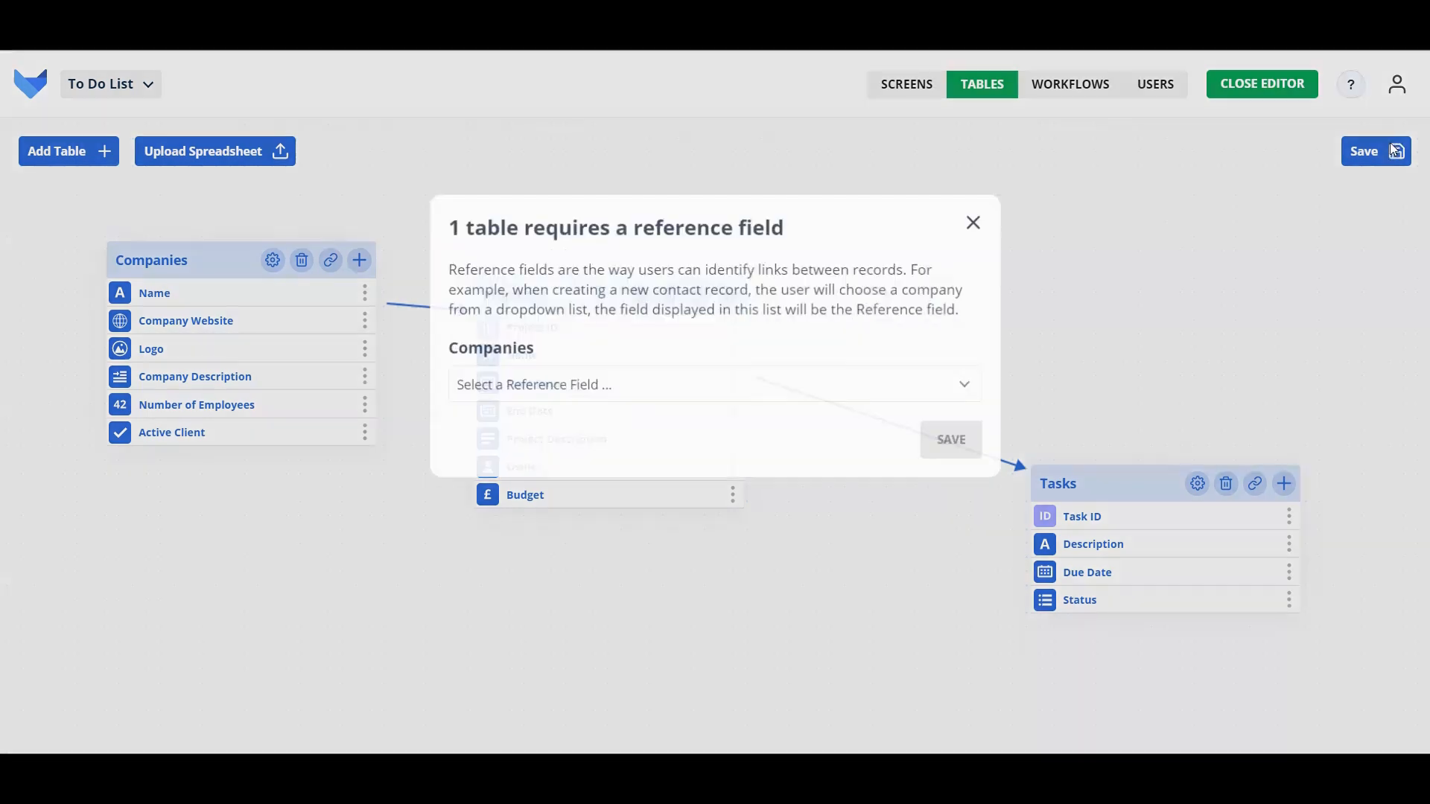
Step: Choose Name as the Companies reference field and confirm it
left_click(855, 384)
left_click(784, 437)
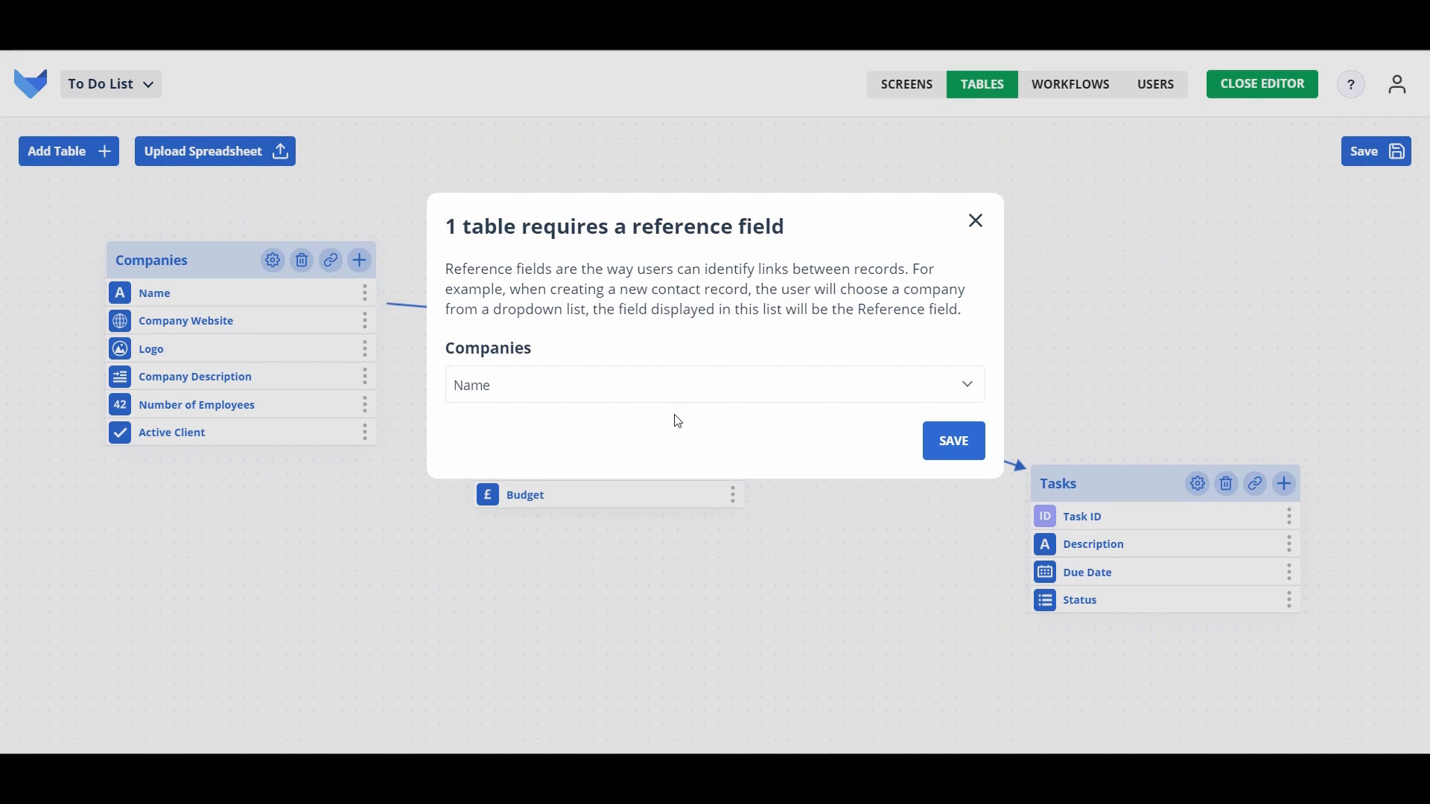
left_click(691, 400)
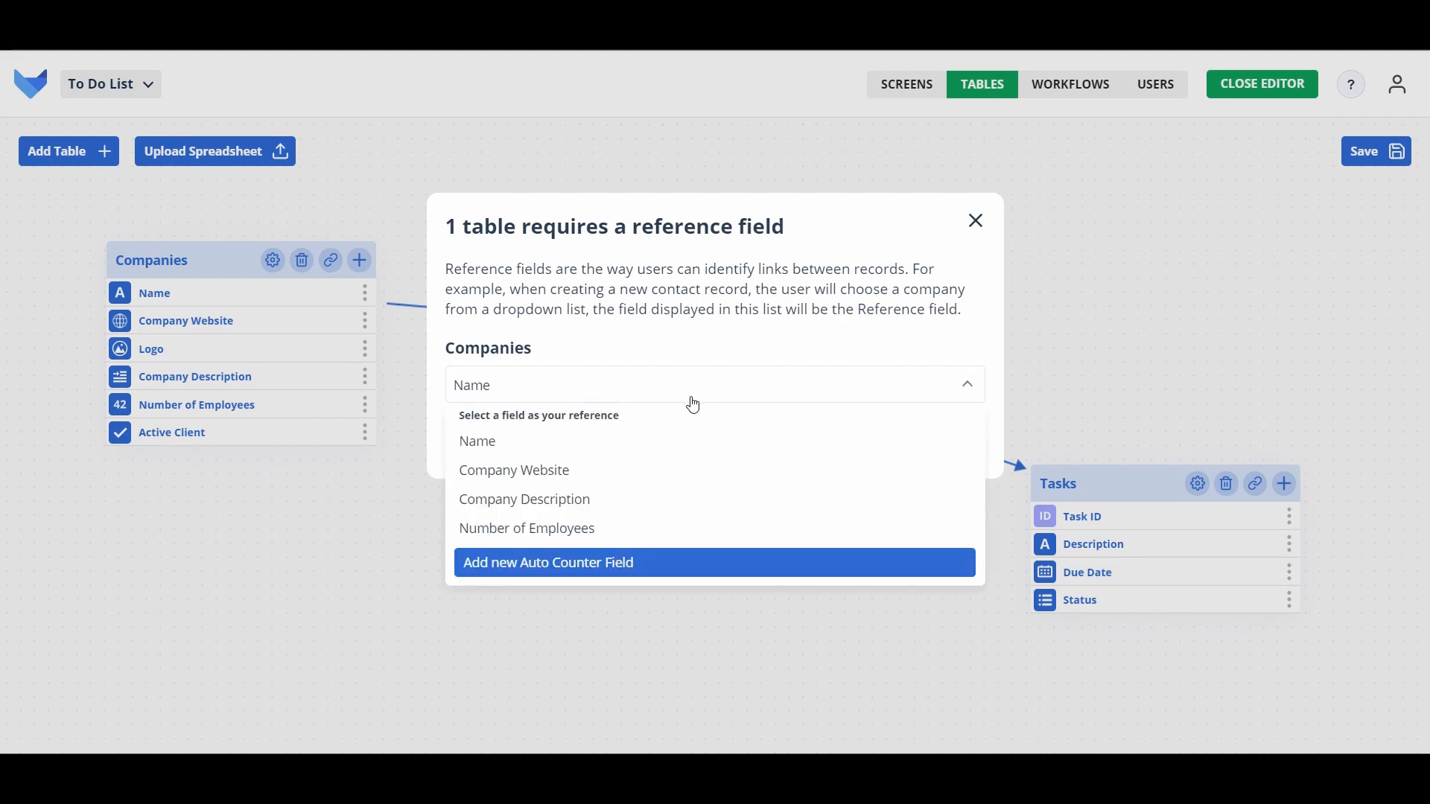
left_click(637, 454)
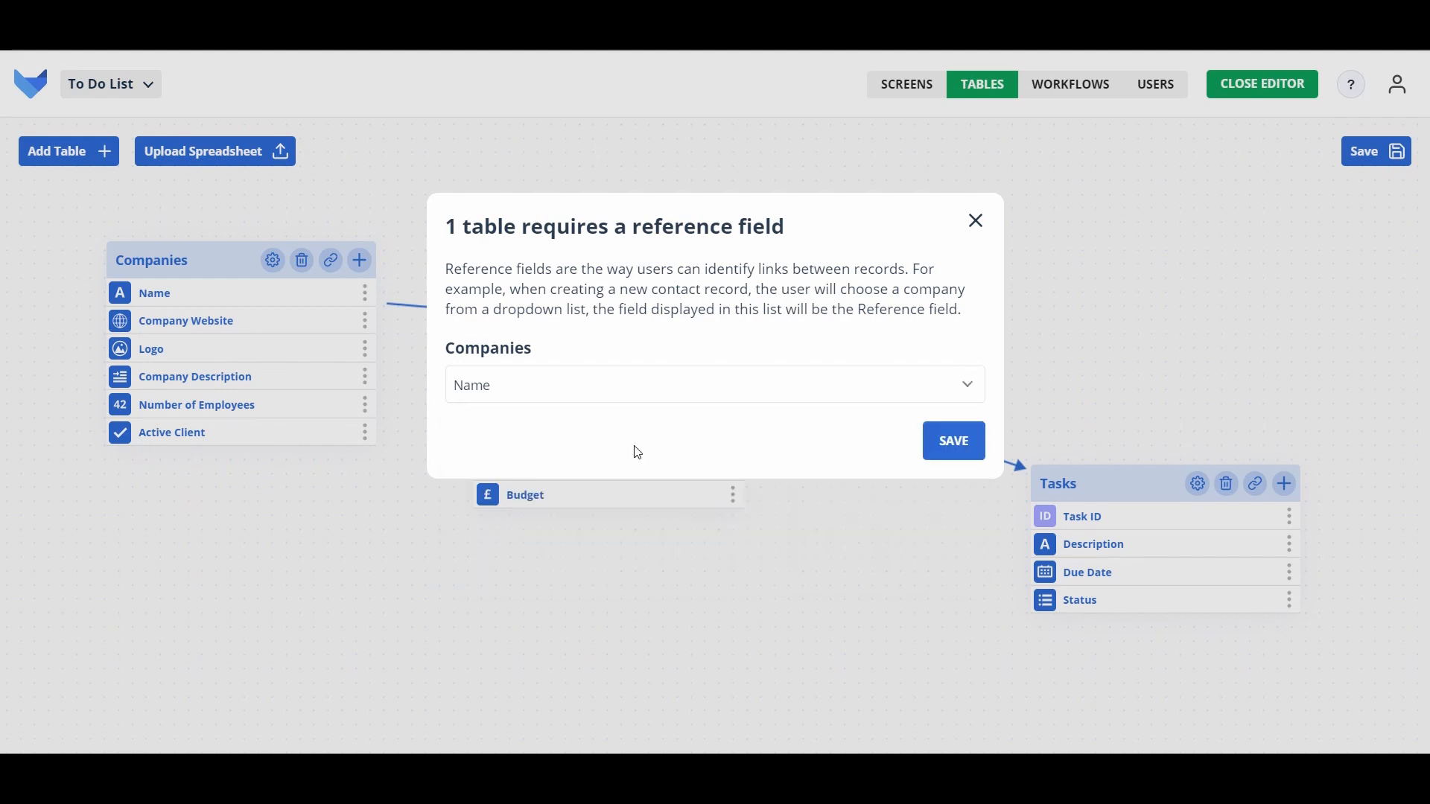
left_click(945, 445)
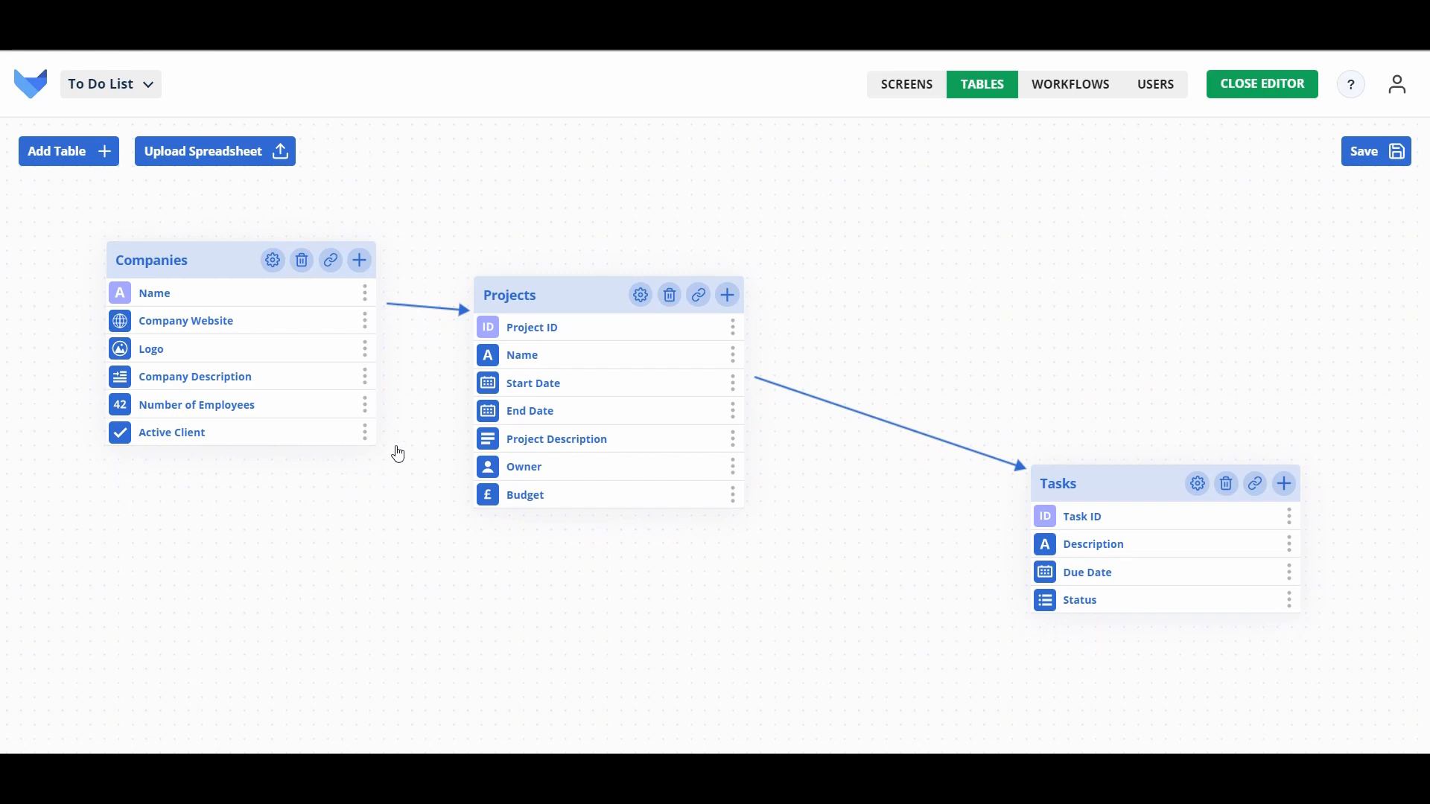
Step: Add a Formula field named Project Total Value to Companies
left_click(360, 262)
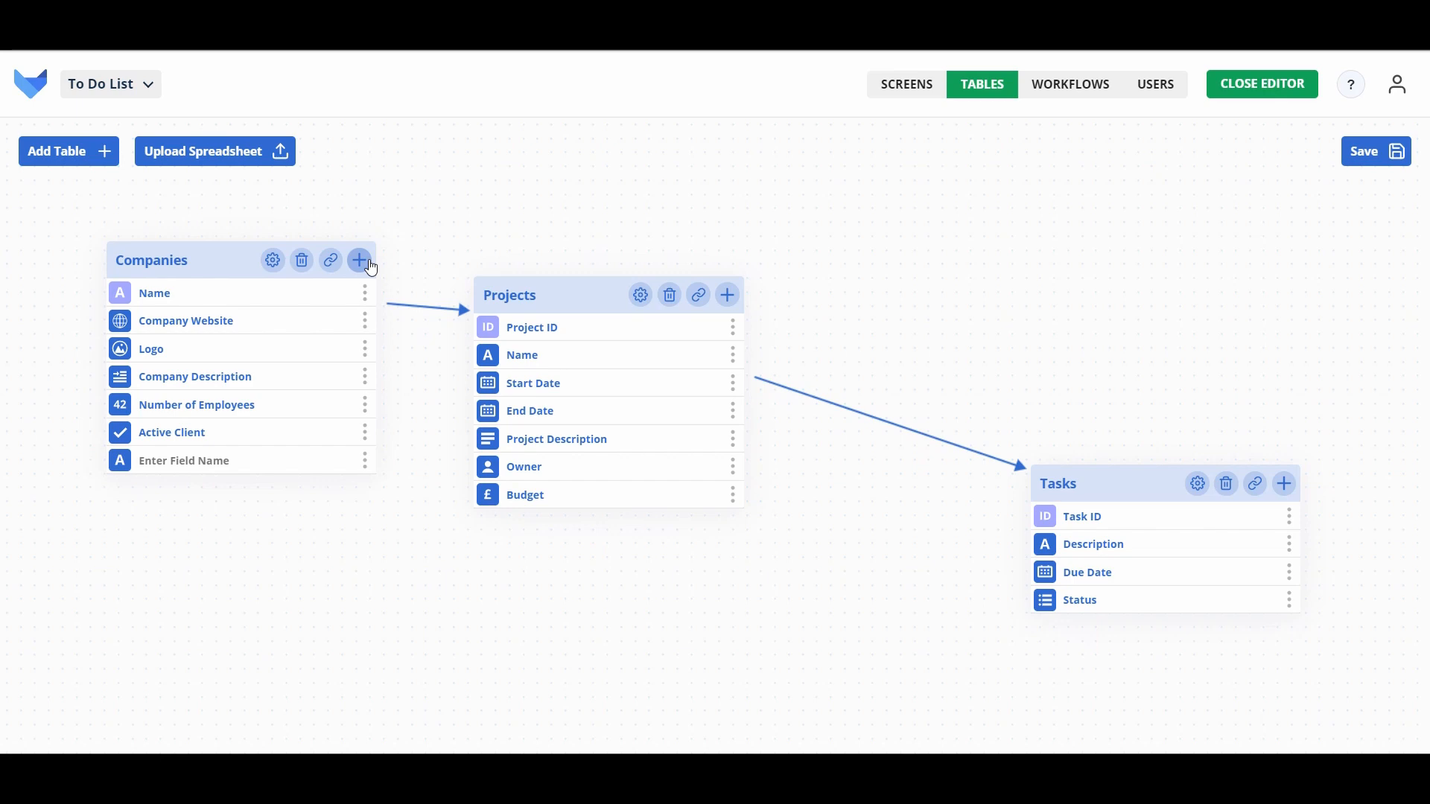
type("Project Total Value")
left_click(359, 260)
scroll(238, 346, "down", 3)
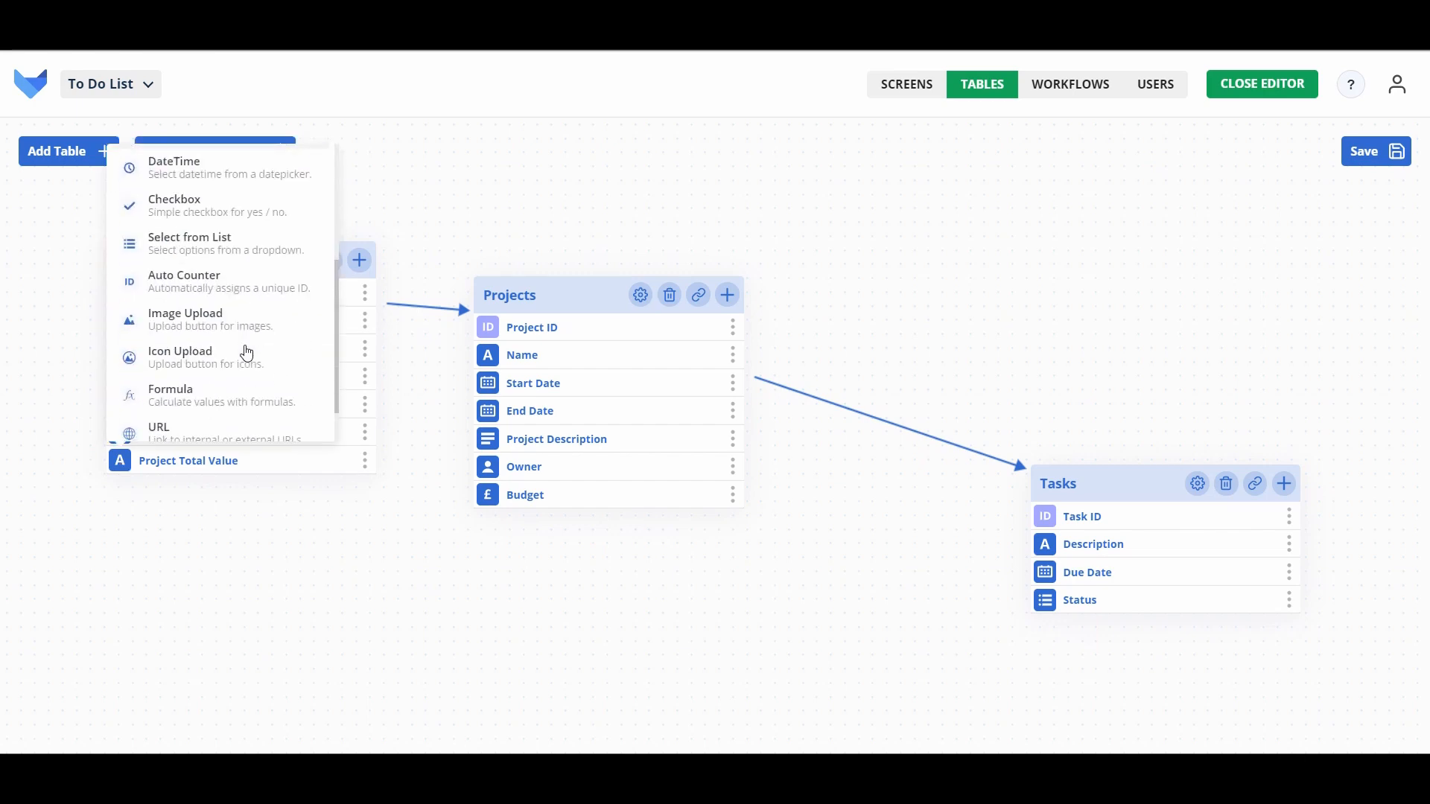
left_click(211, 397)
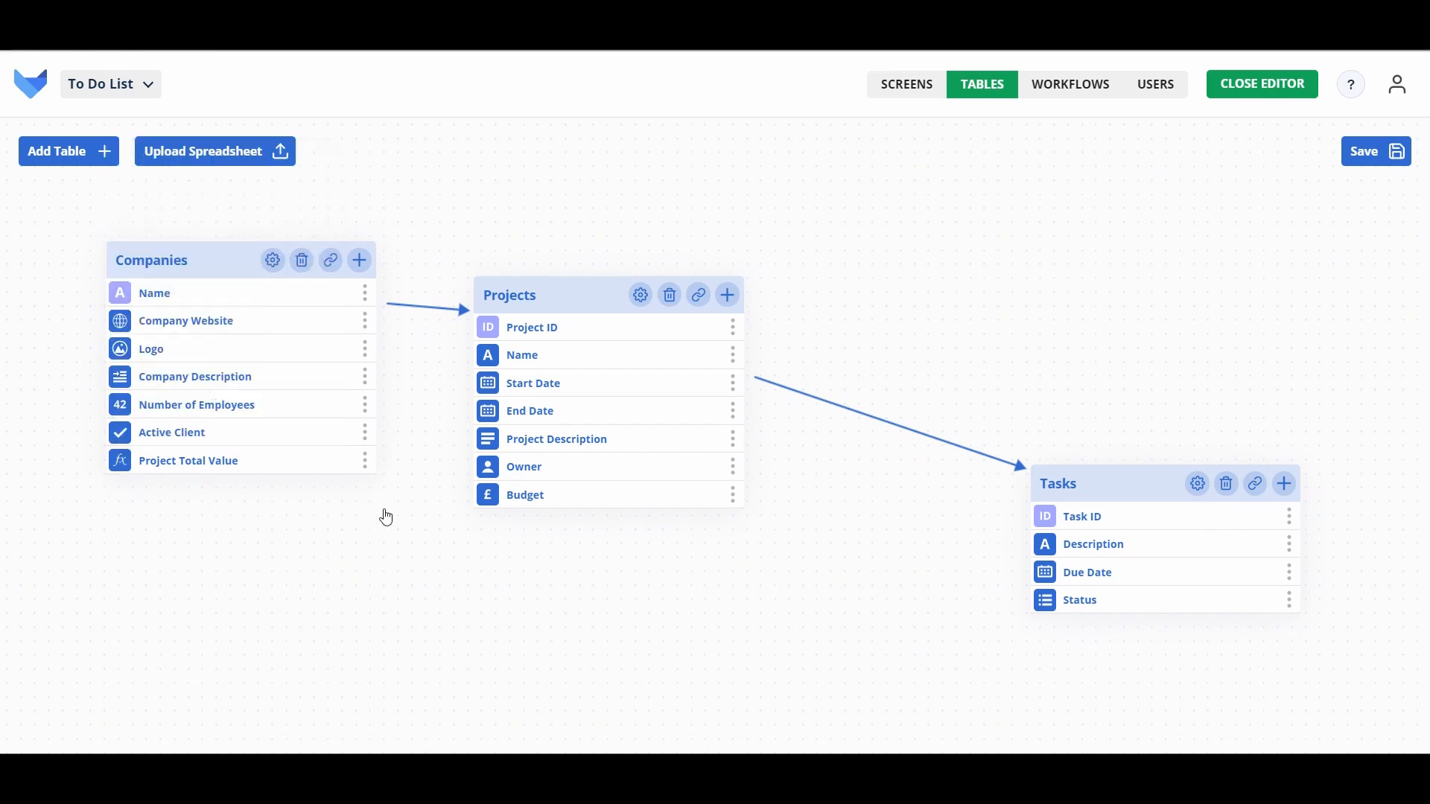
Step: Enter formula SUM(Project.Budget) with a Money return type and validate it
left_click(365, 460)
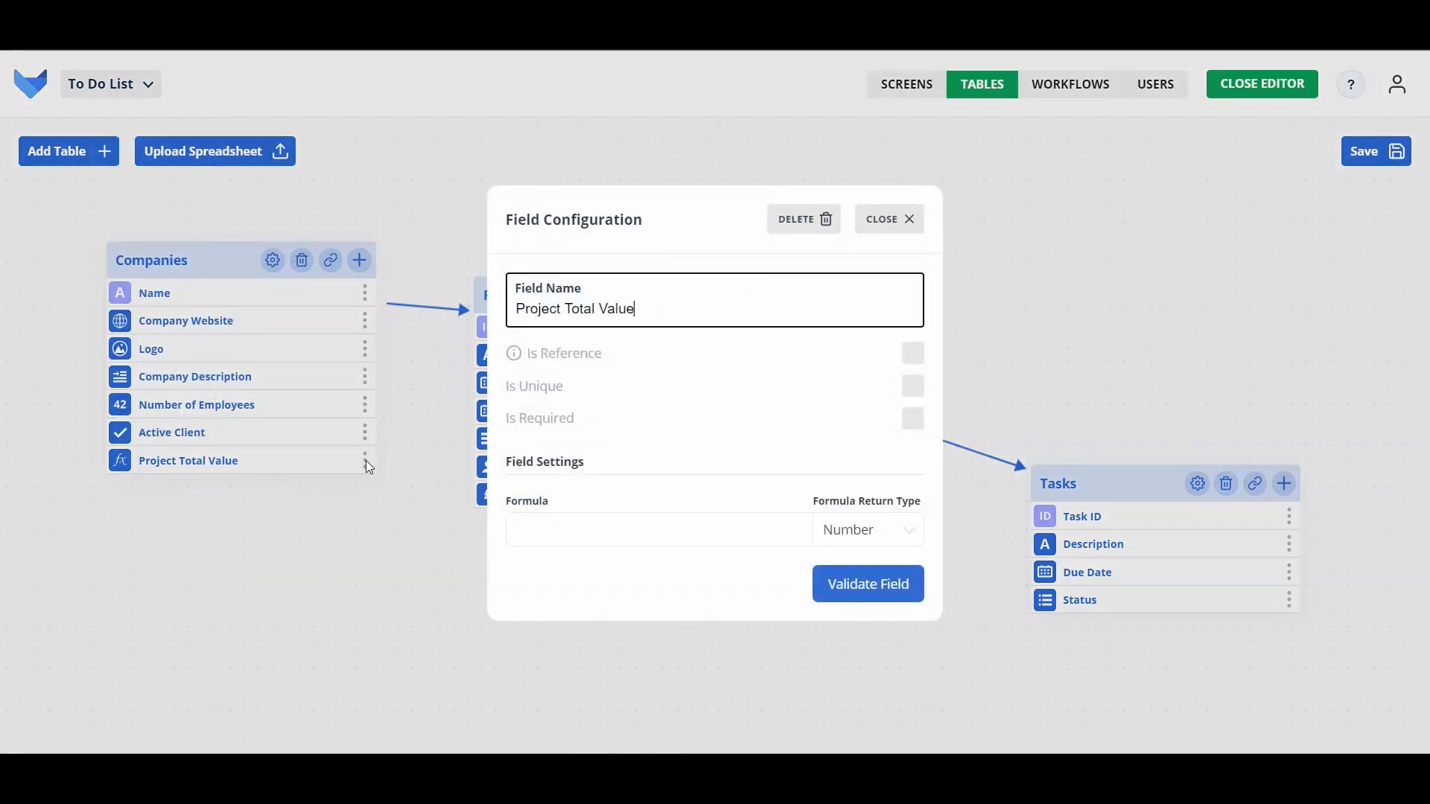
left_click(647, 528)
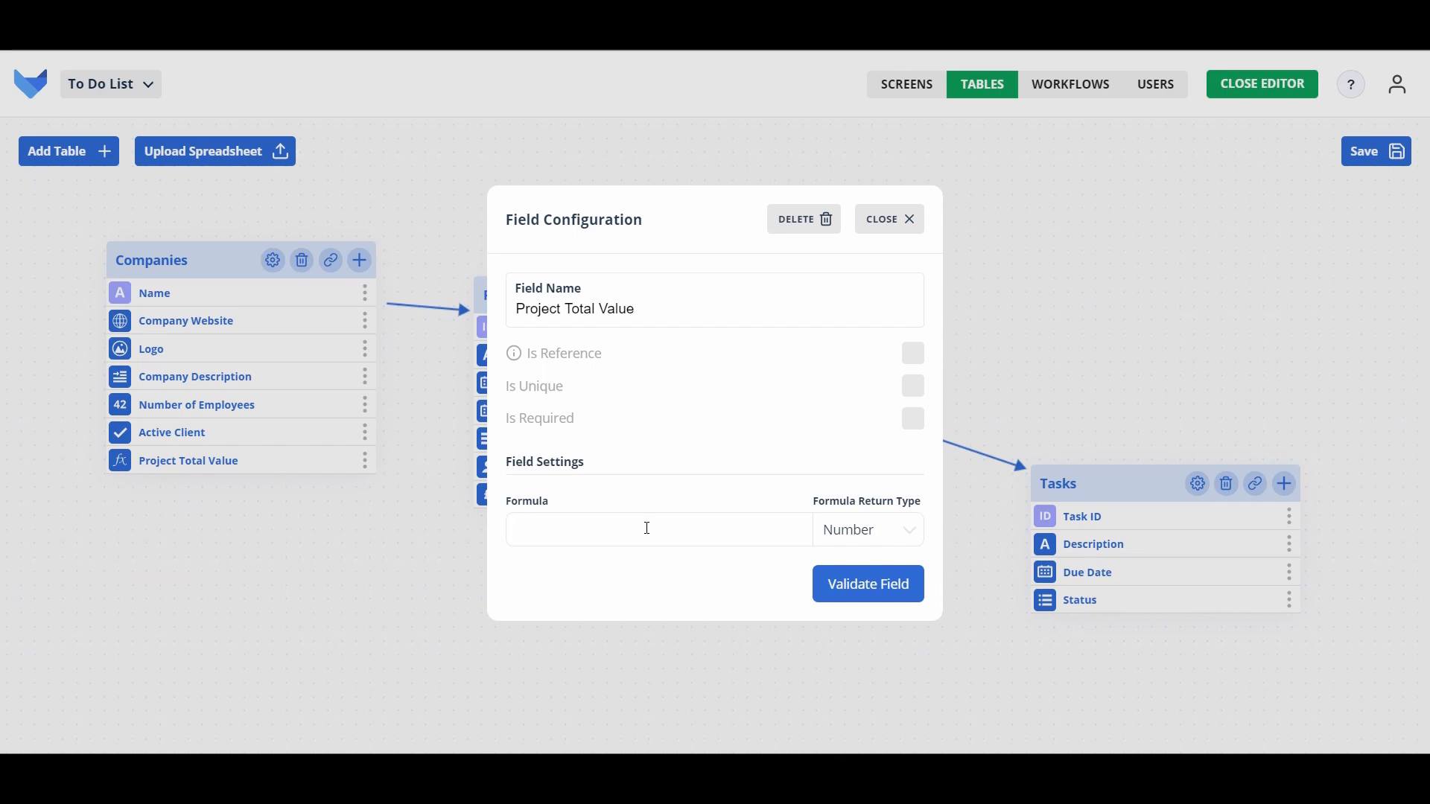
type("SUM(Project.Budget)")
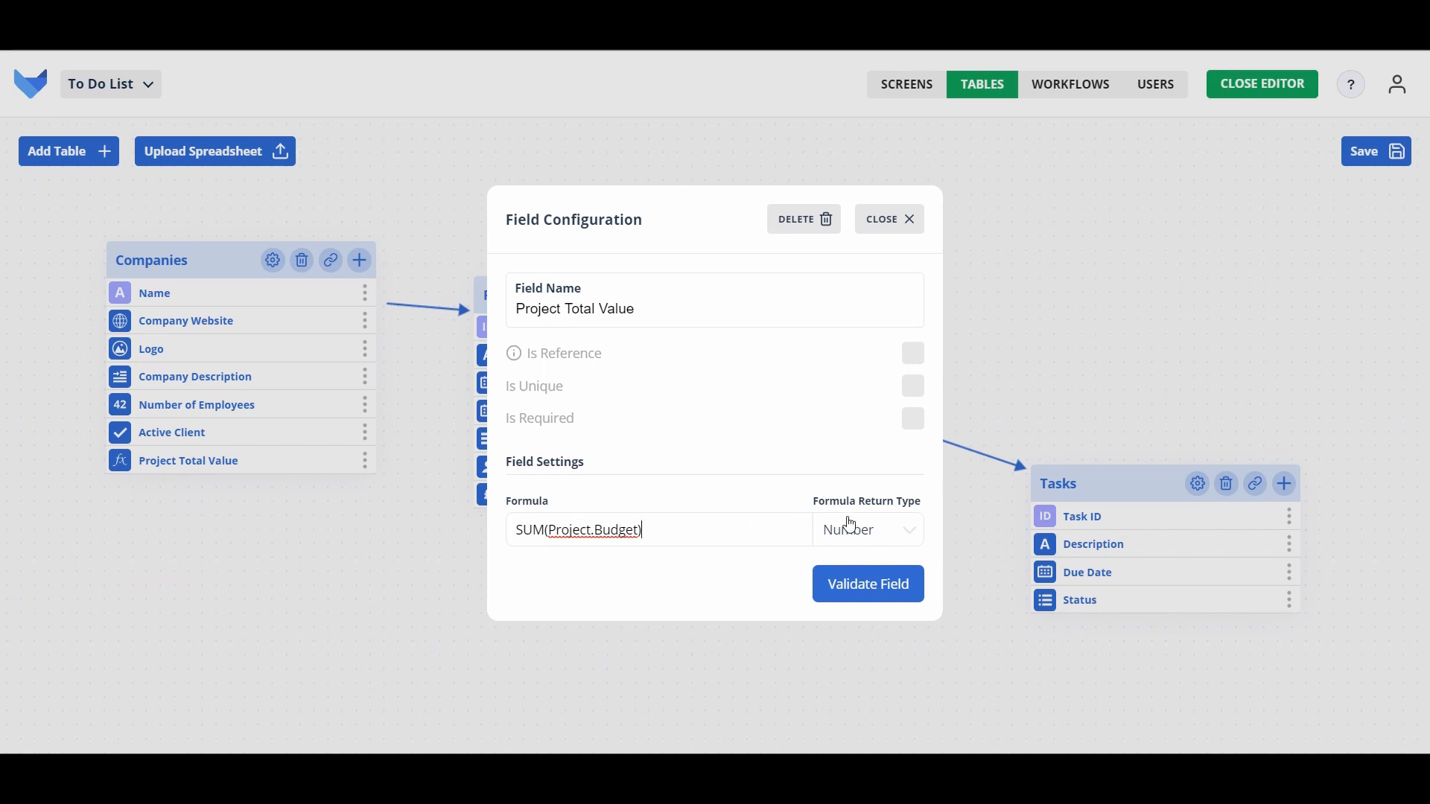
left_click(850, 524)
left_click(847, 594)
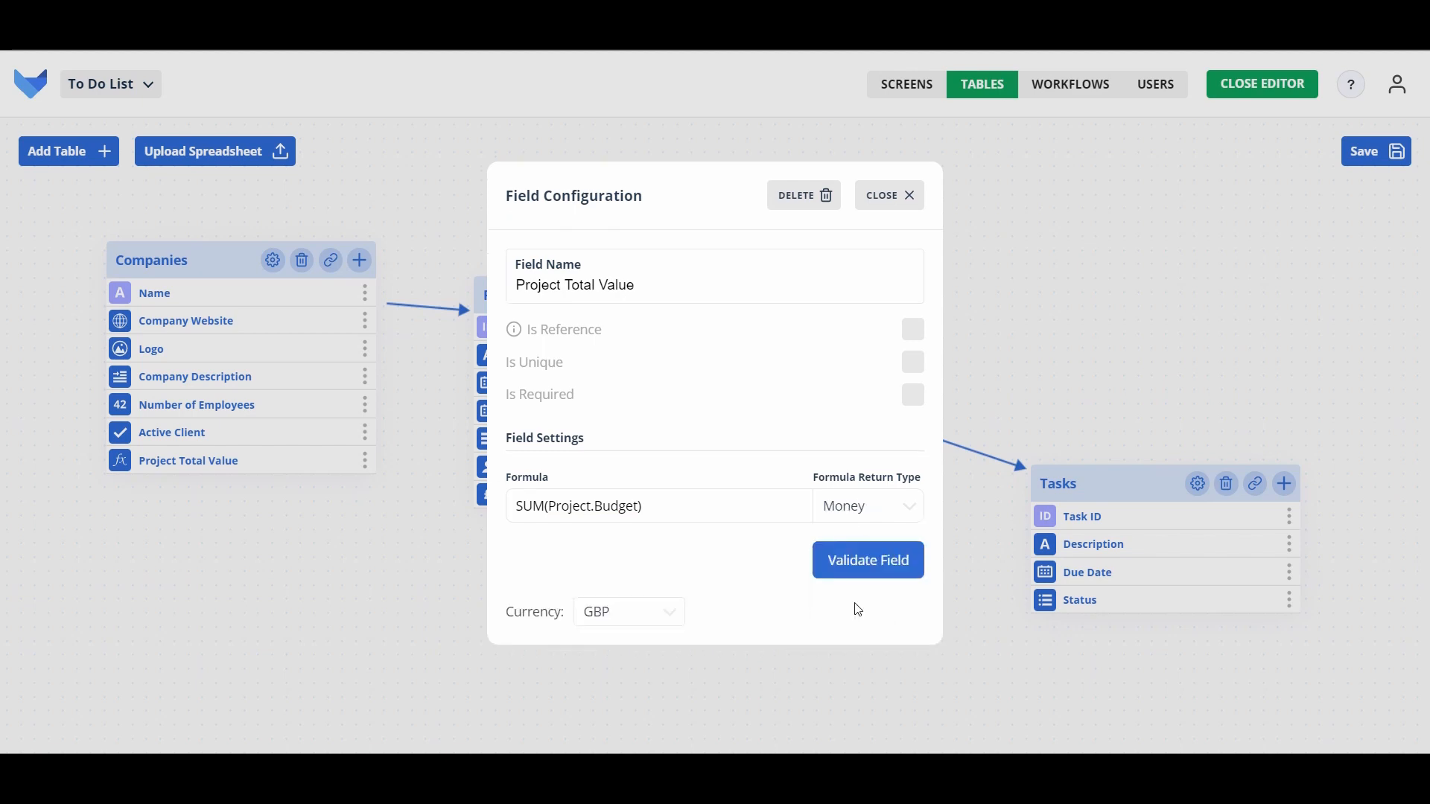
left_click(879, 567)
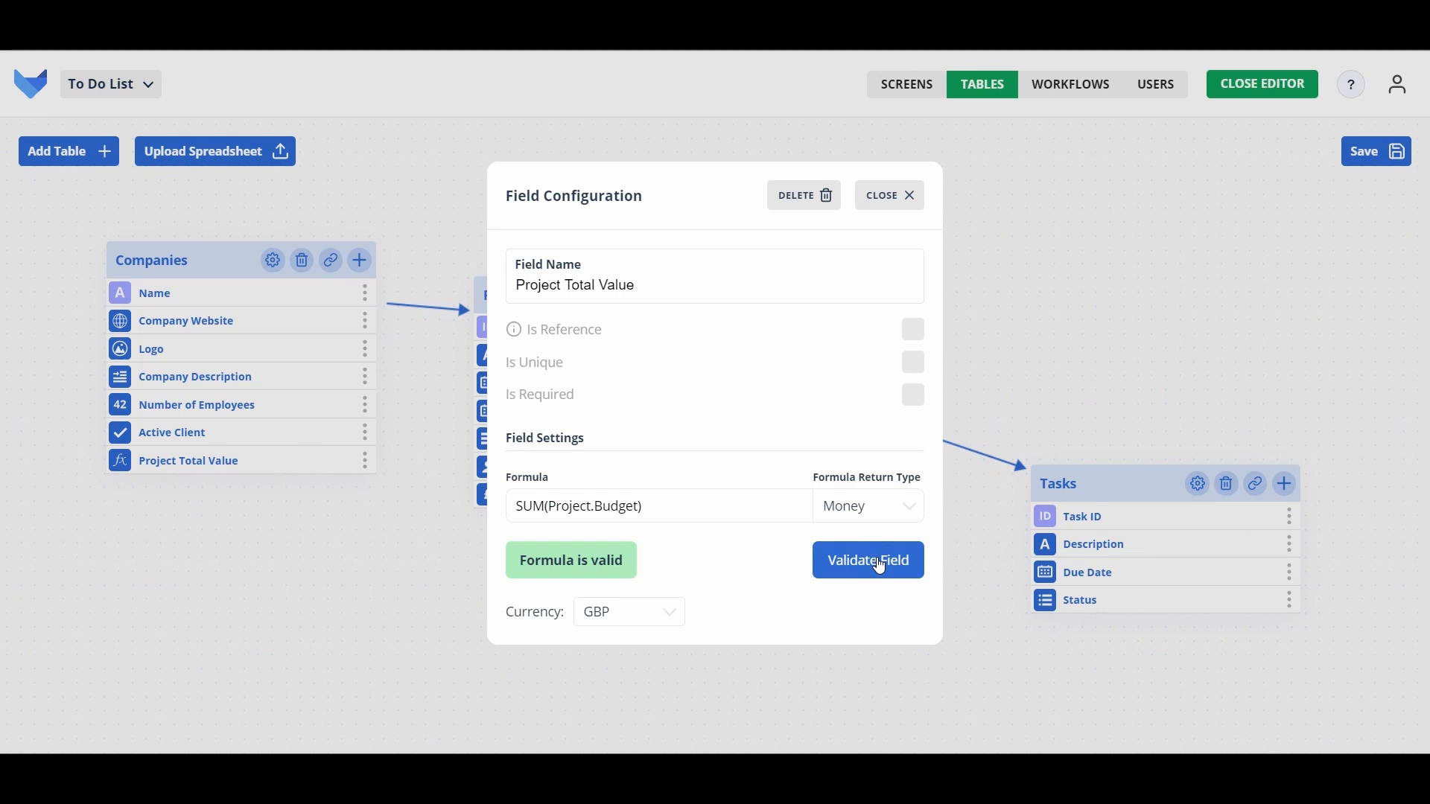
left_click(898, 201)
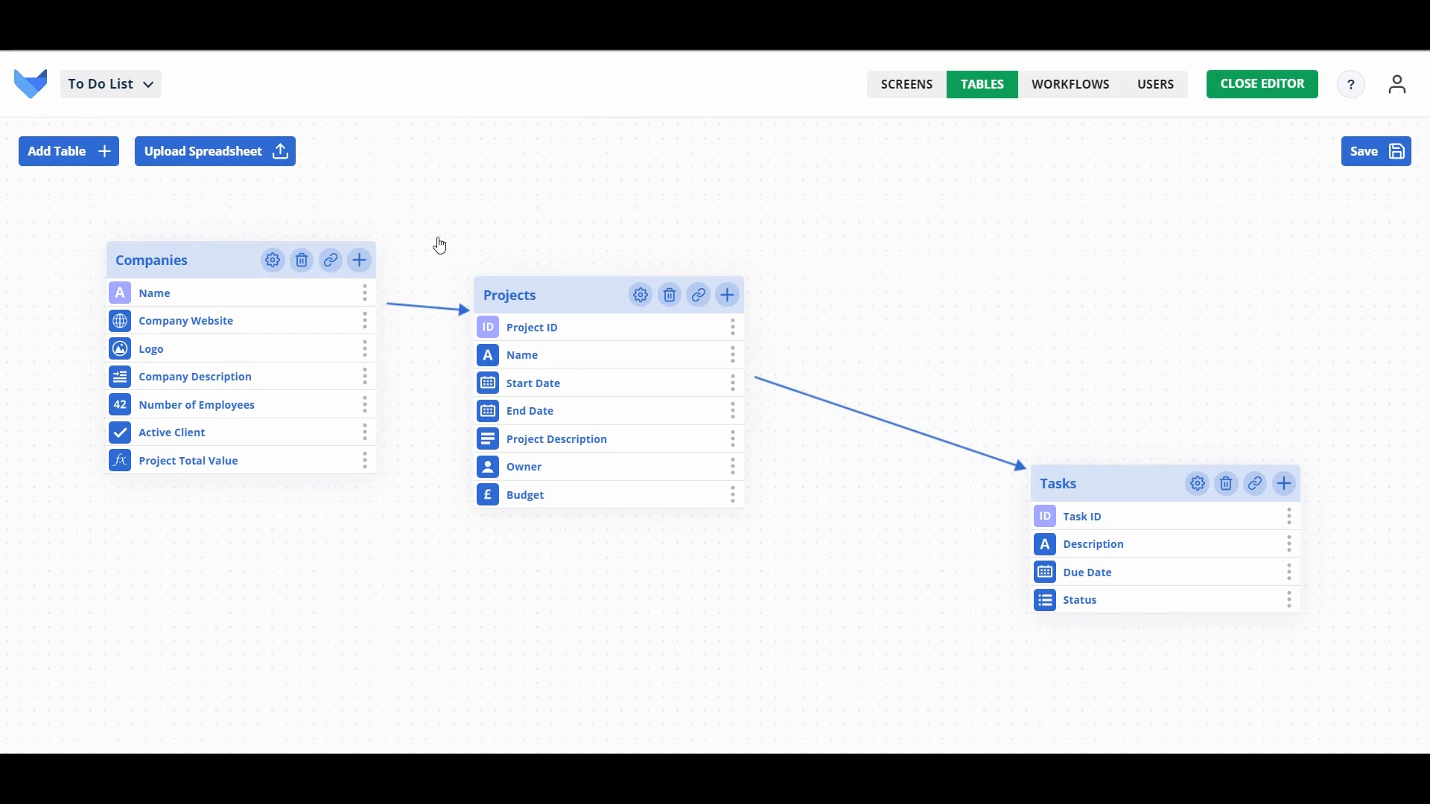
left_click(365, 294)
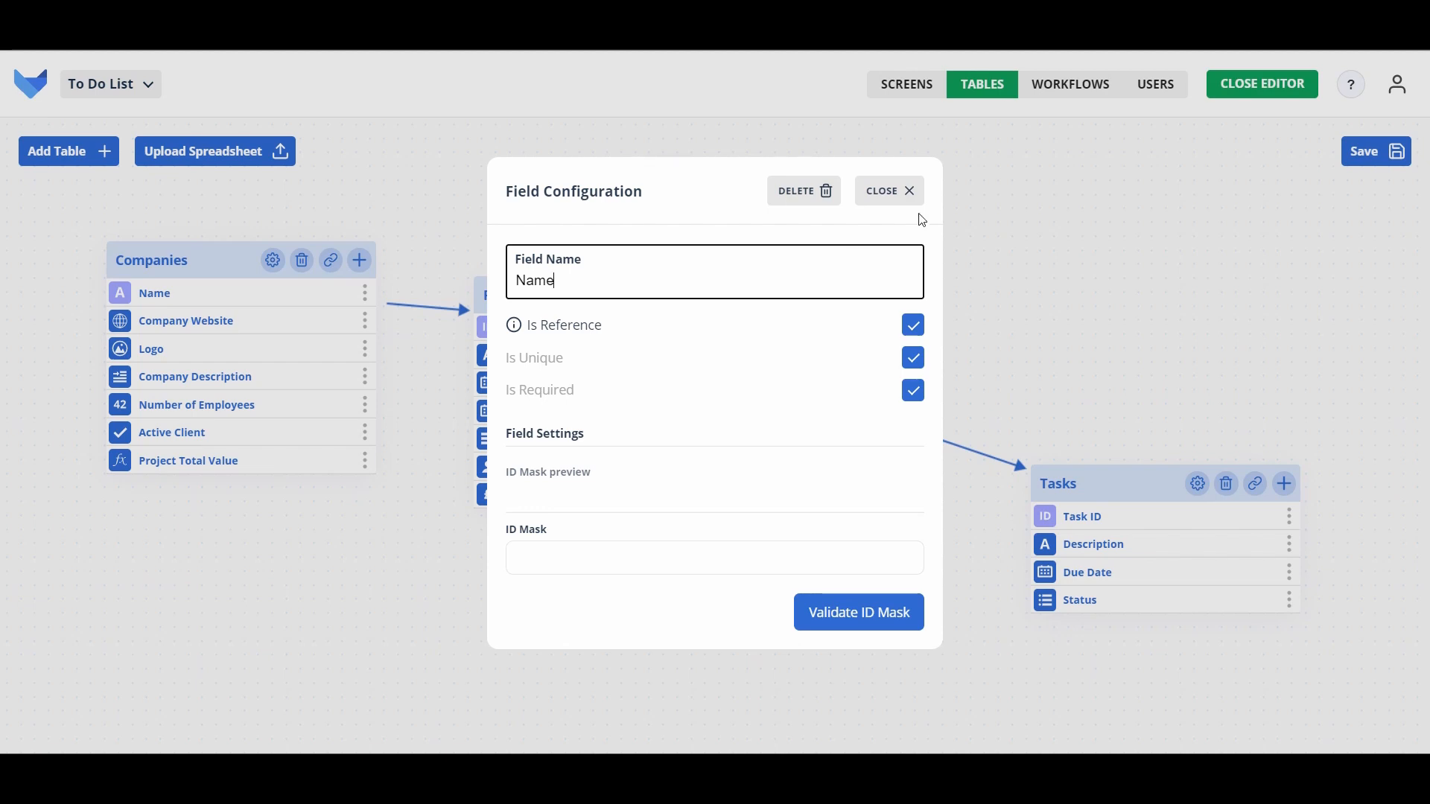
left_click(886, 191)
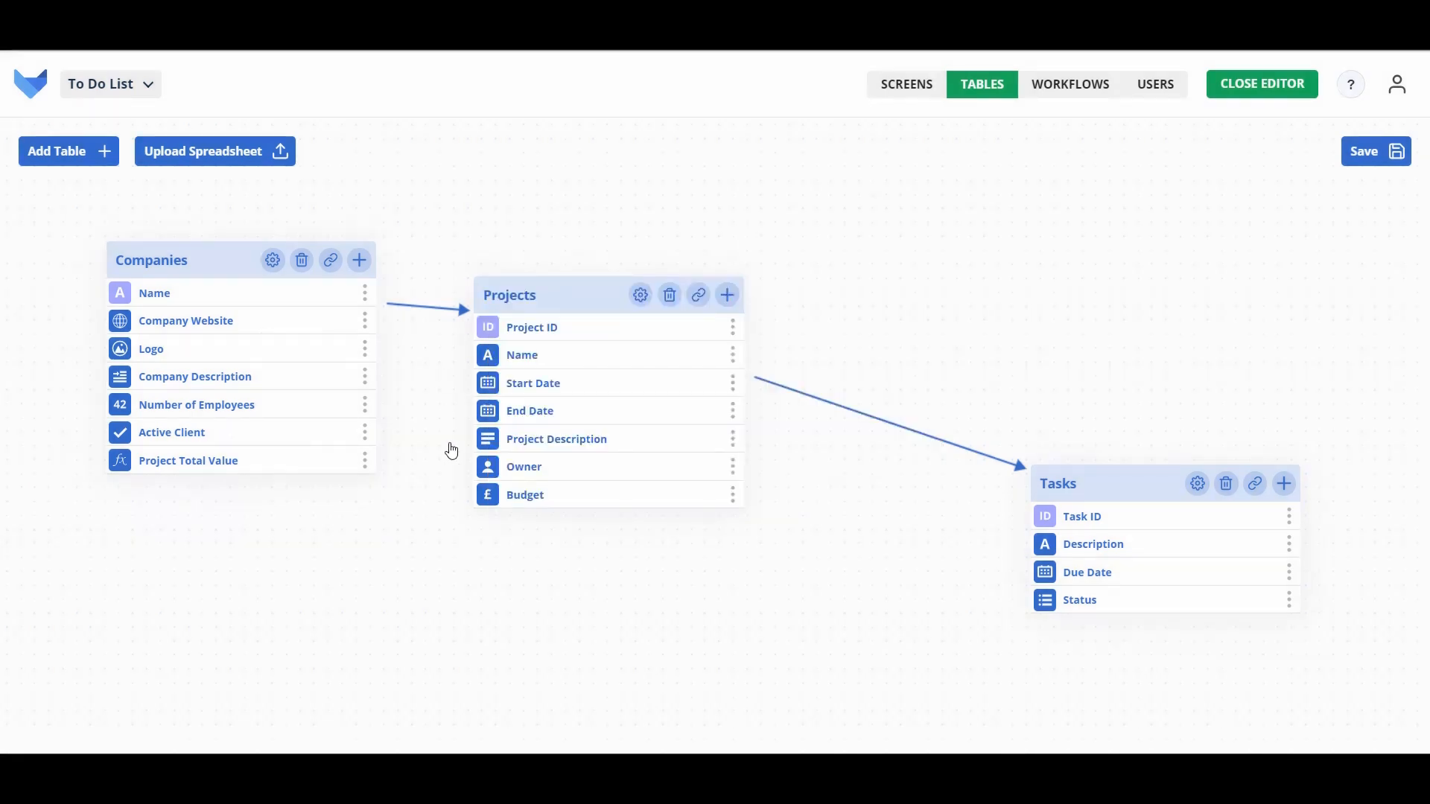
left_click(364, 434)
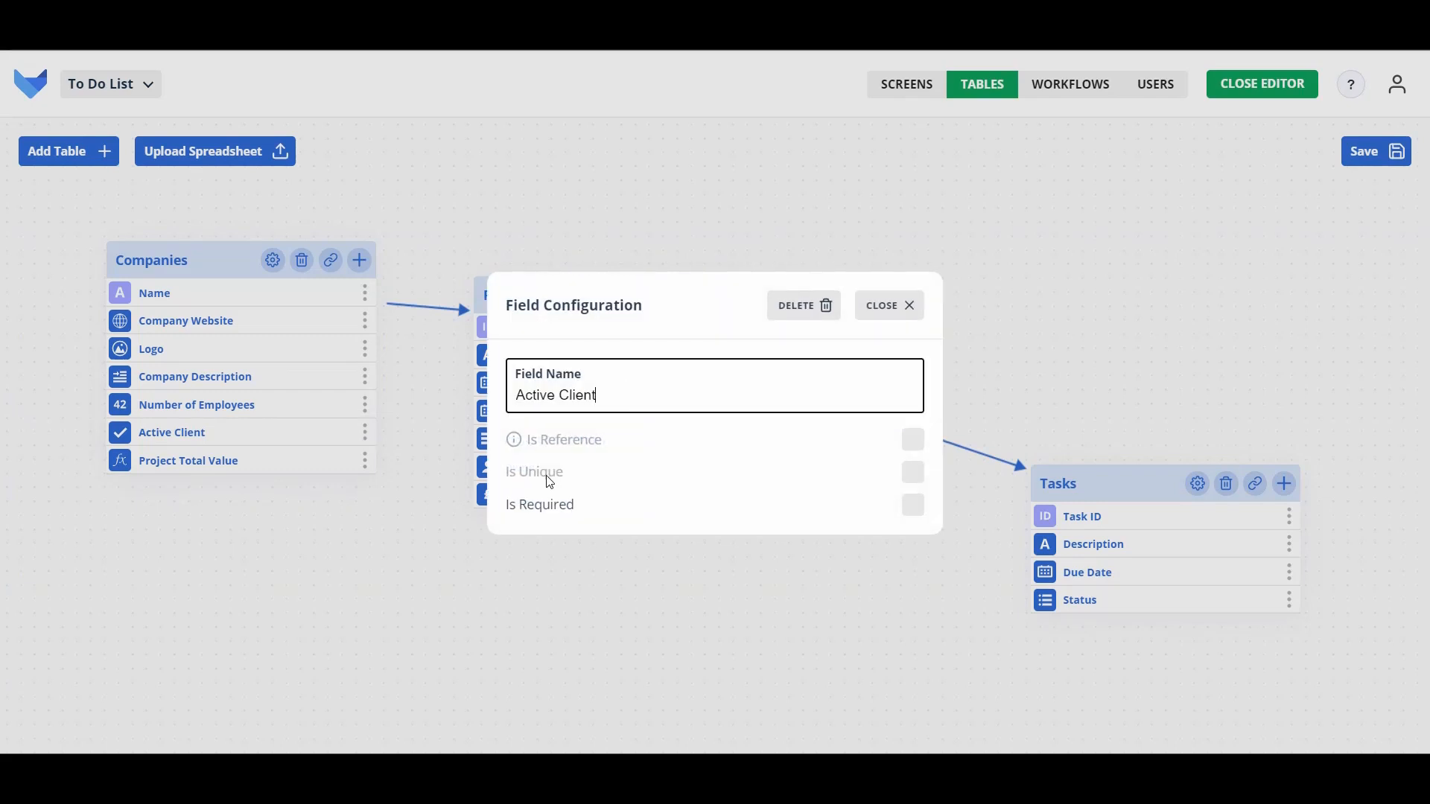
left_click(907, 306)
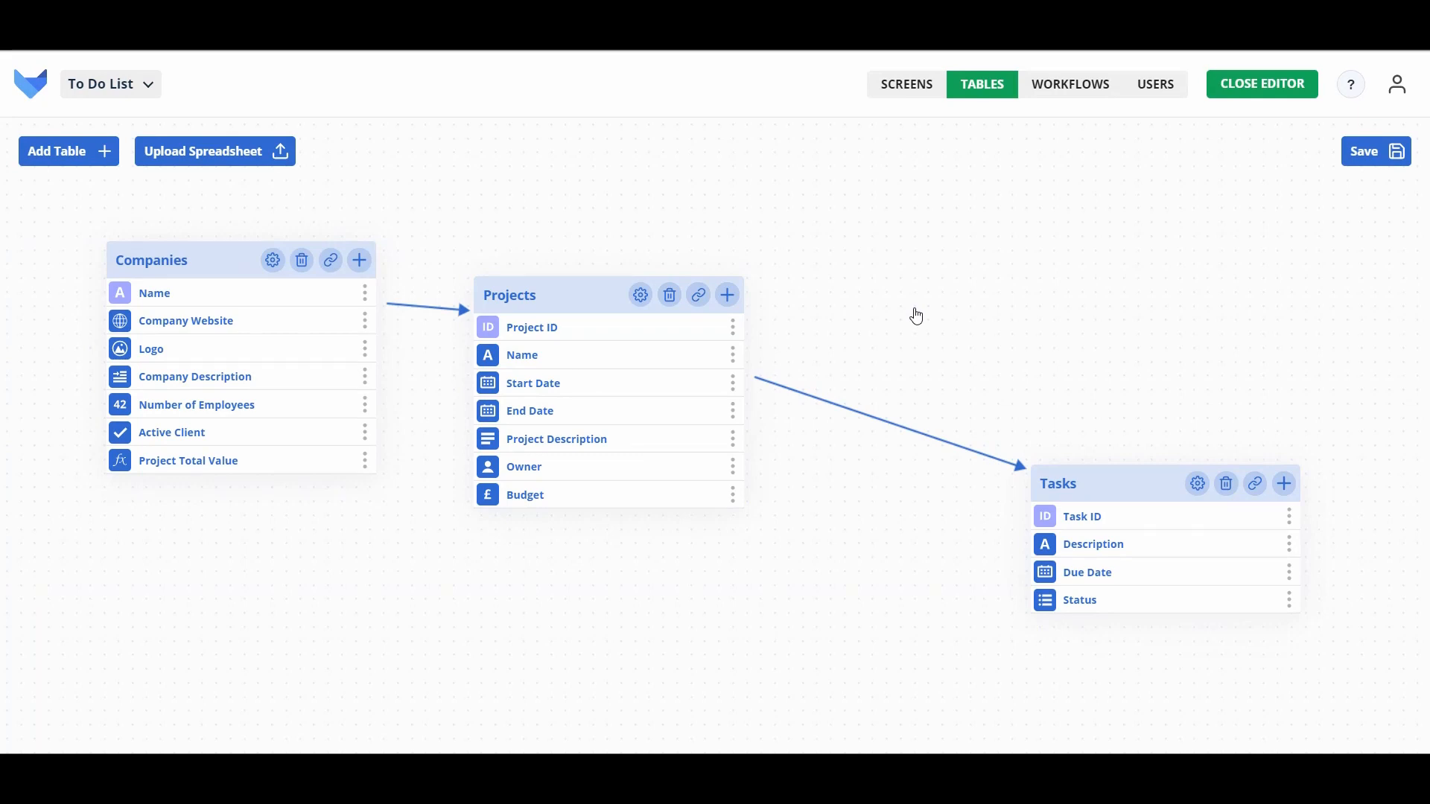
left_click(365, 432)
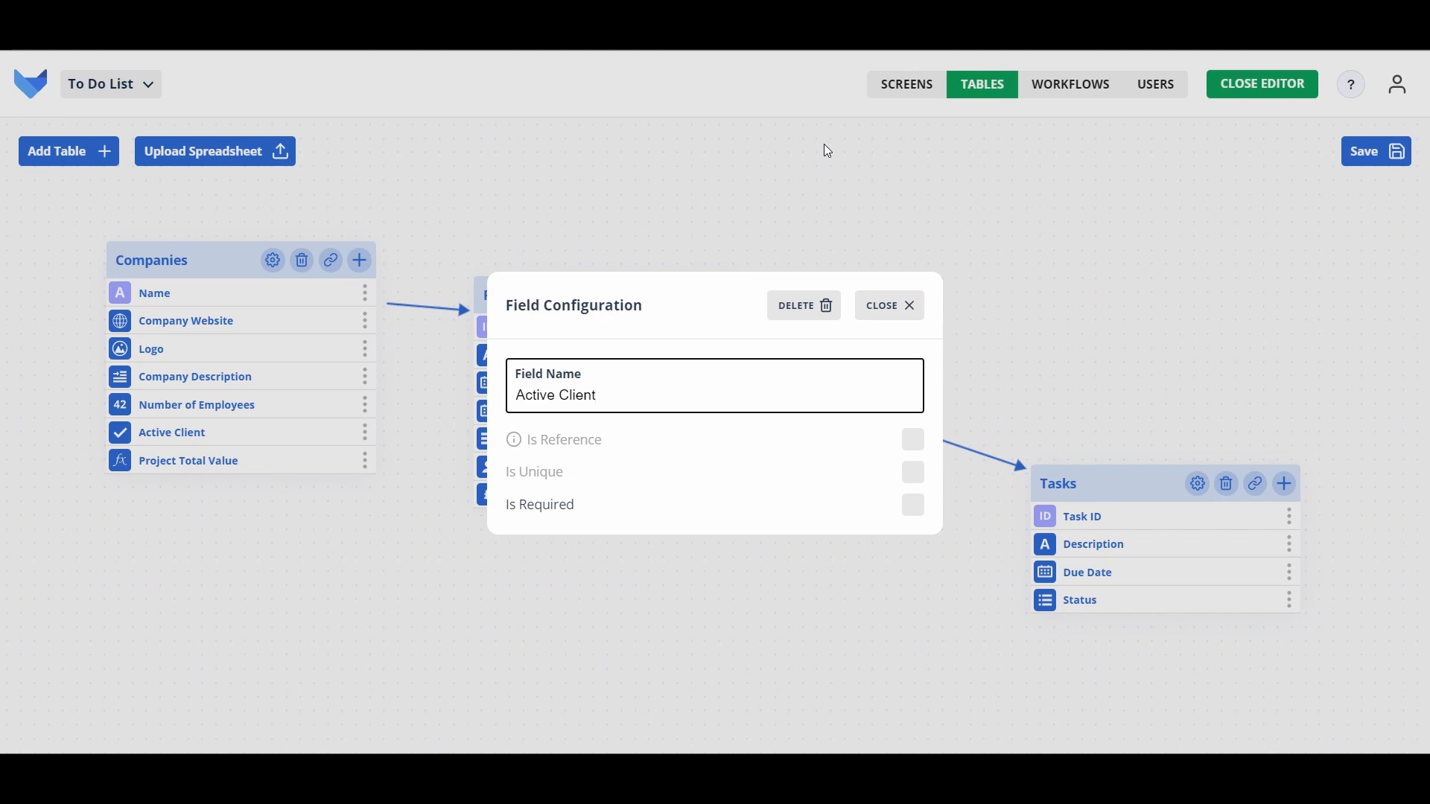
left_click(898, 308)
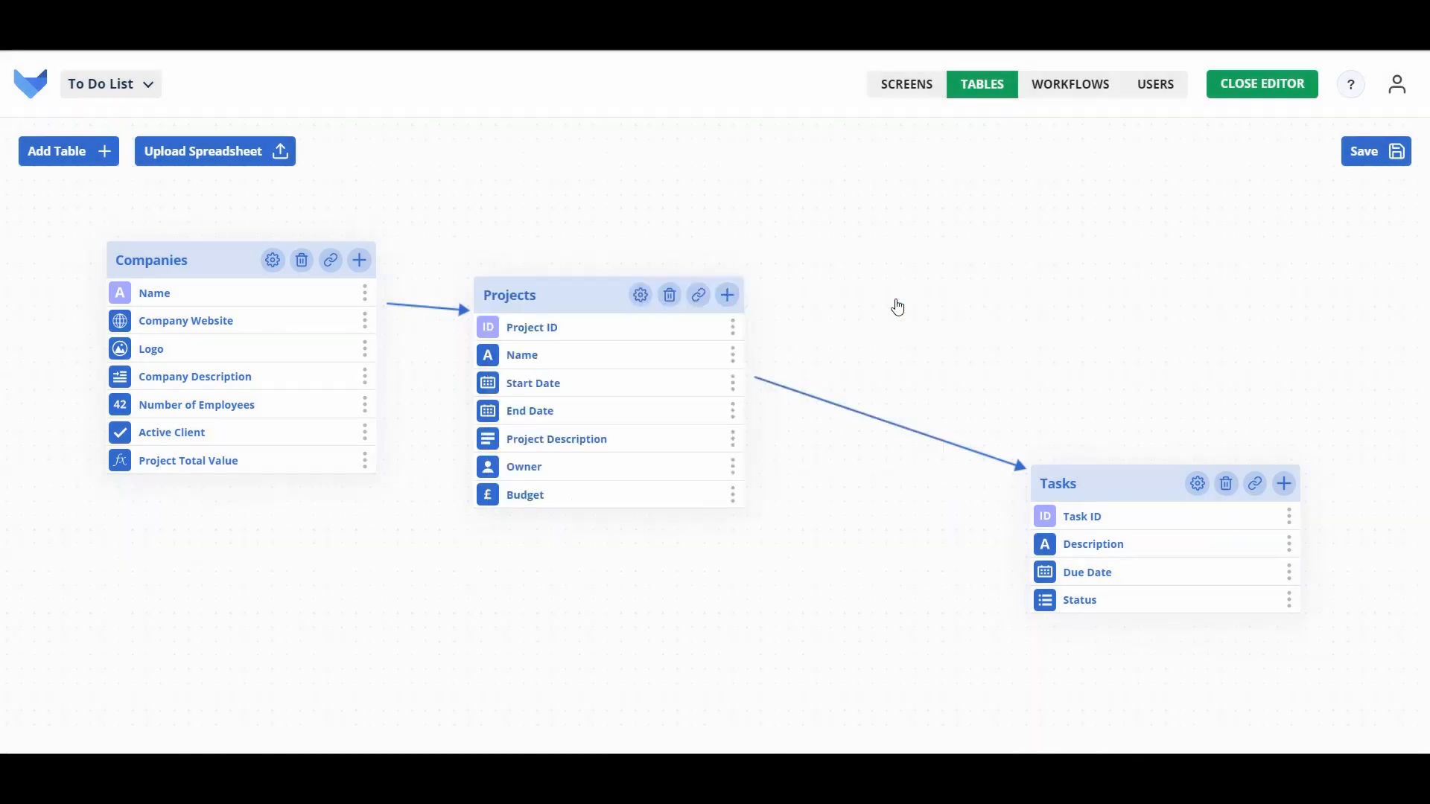
Step: Save the tables, then view the Task form's Due Date settings in the screen editor
left_click(1355, 152)
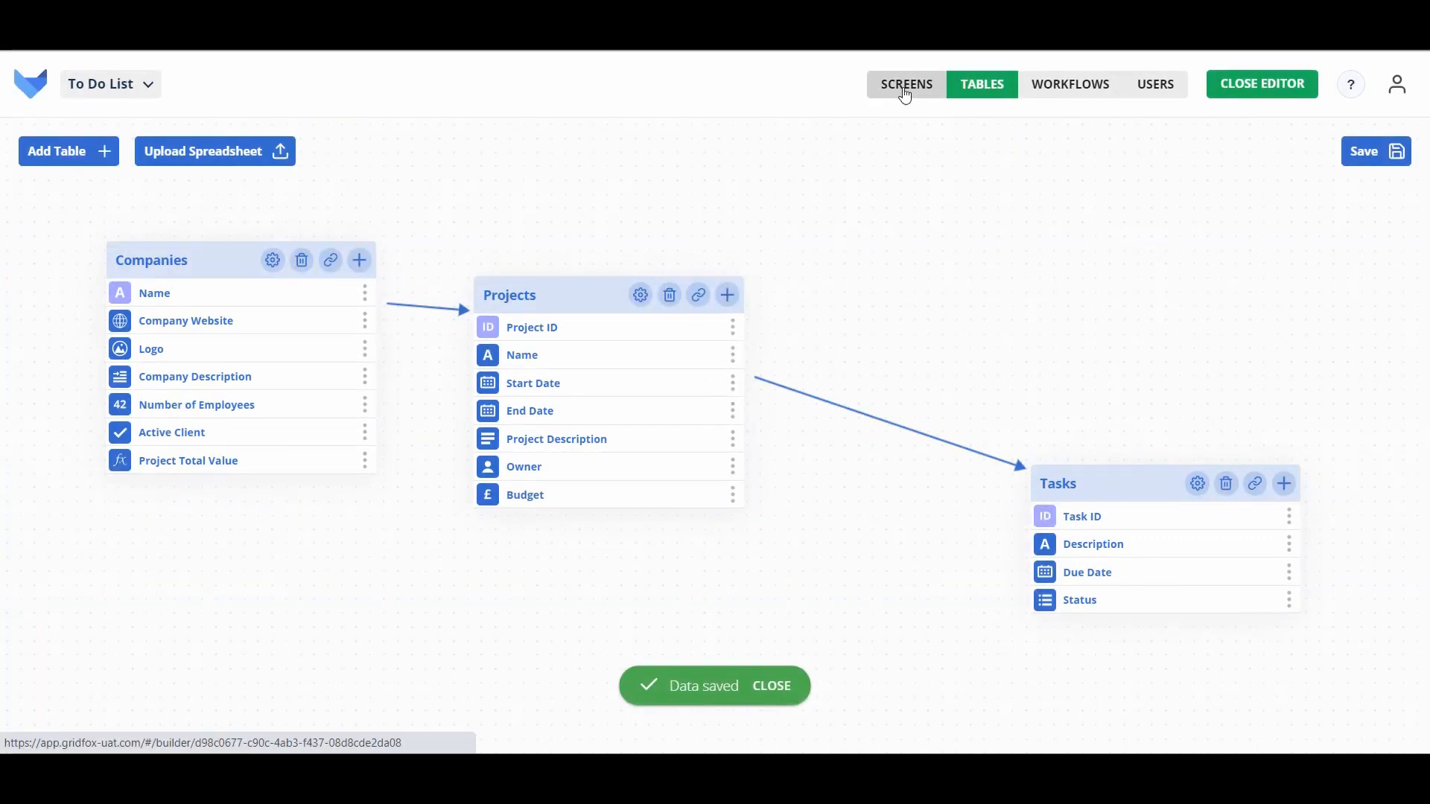
left_click(905, 91)
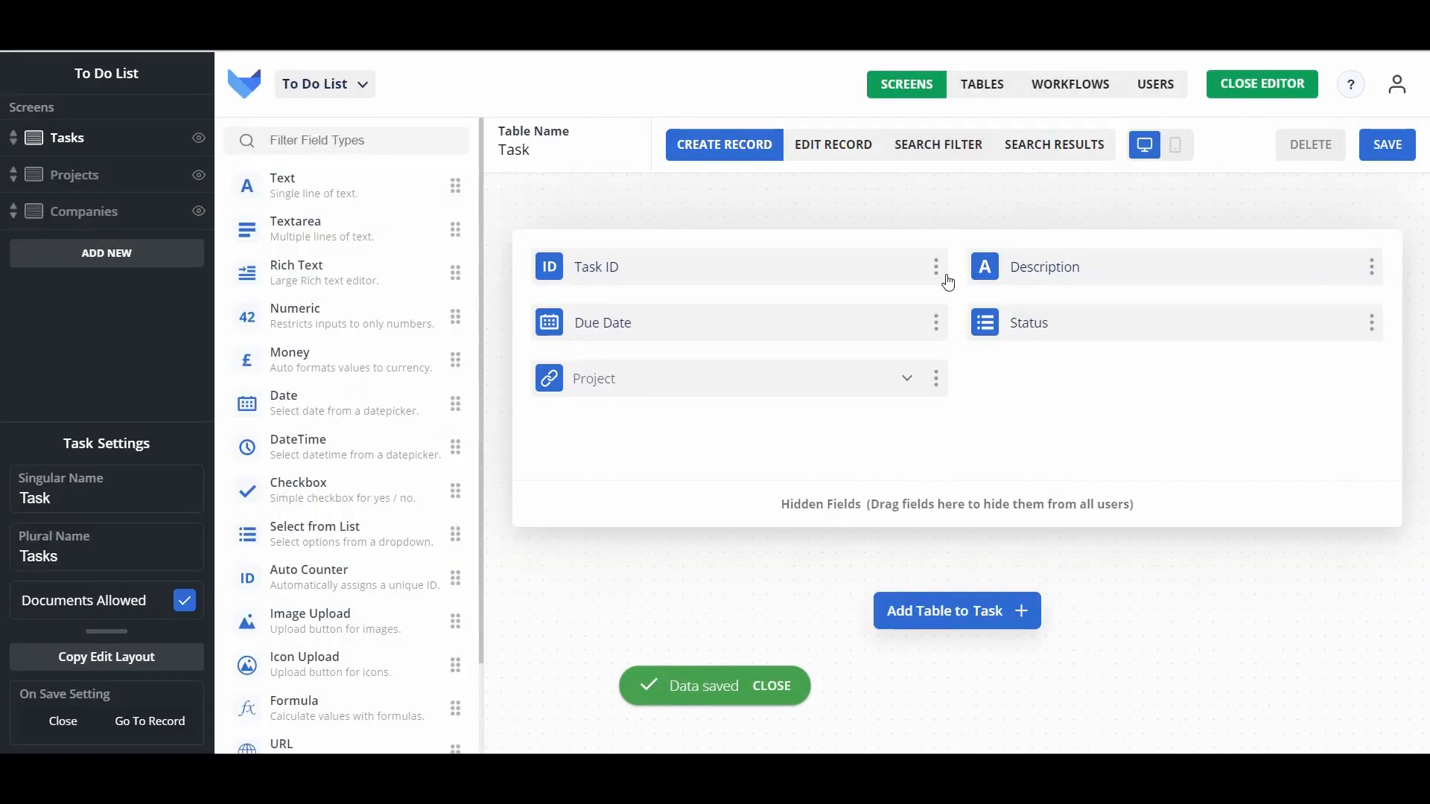
left_click(937, 328)
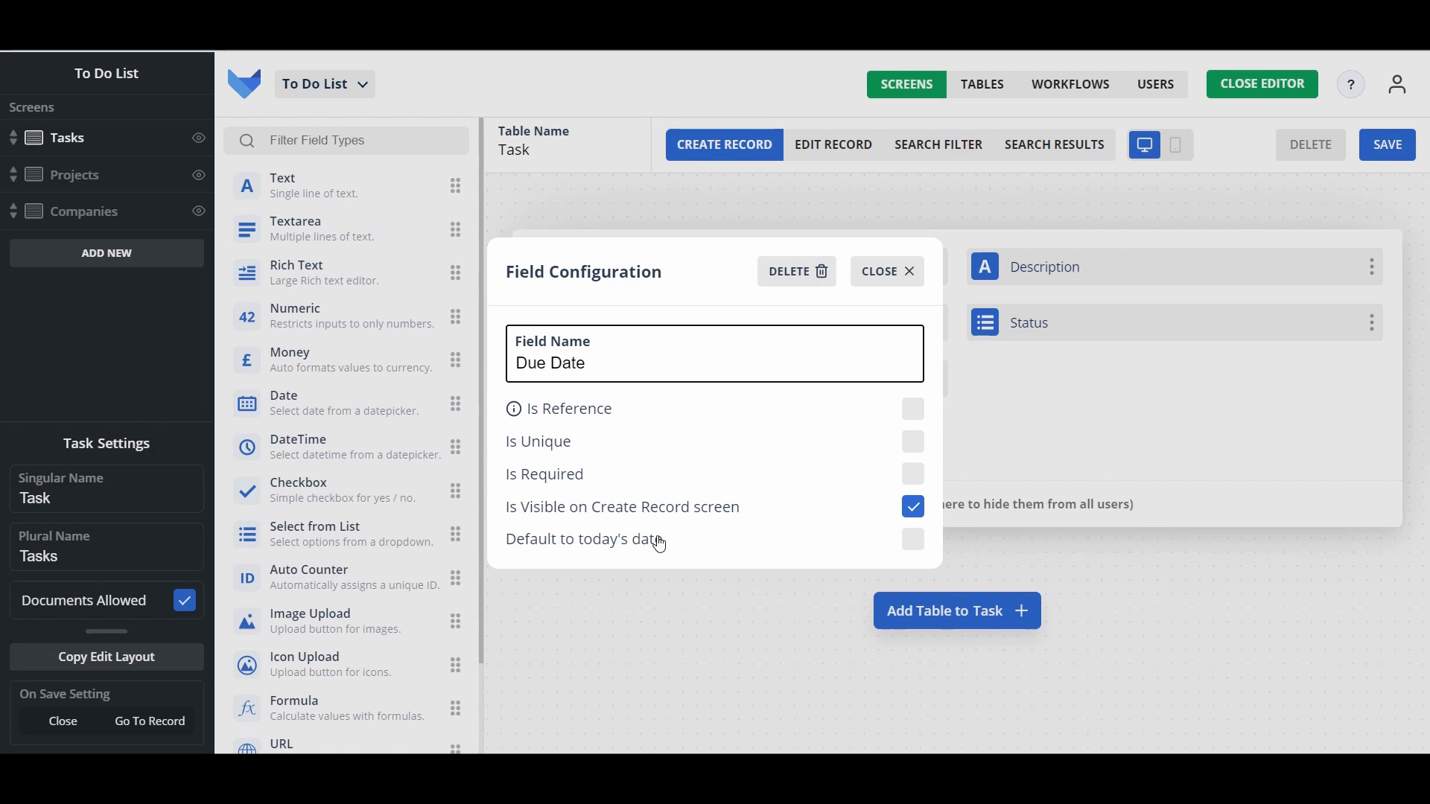
left_click(890, 271)
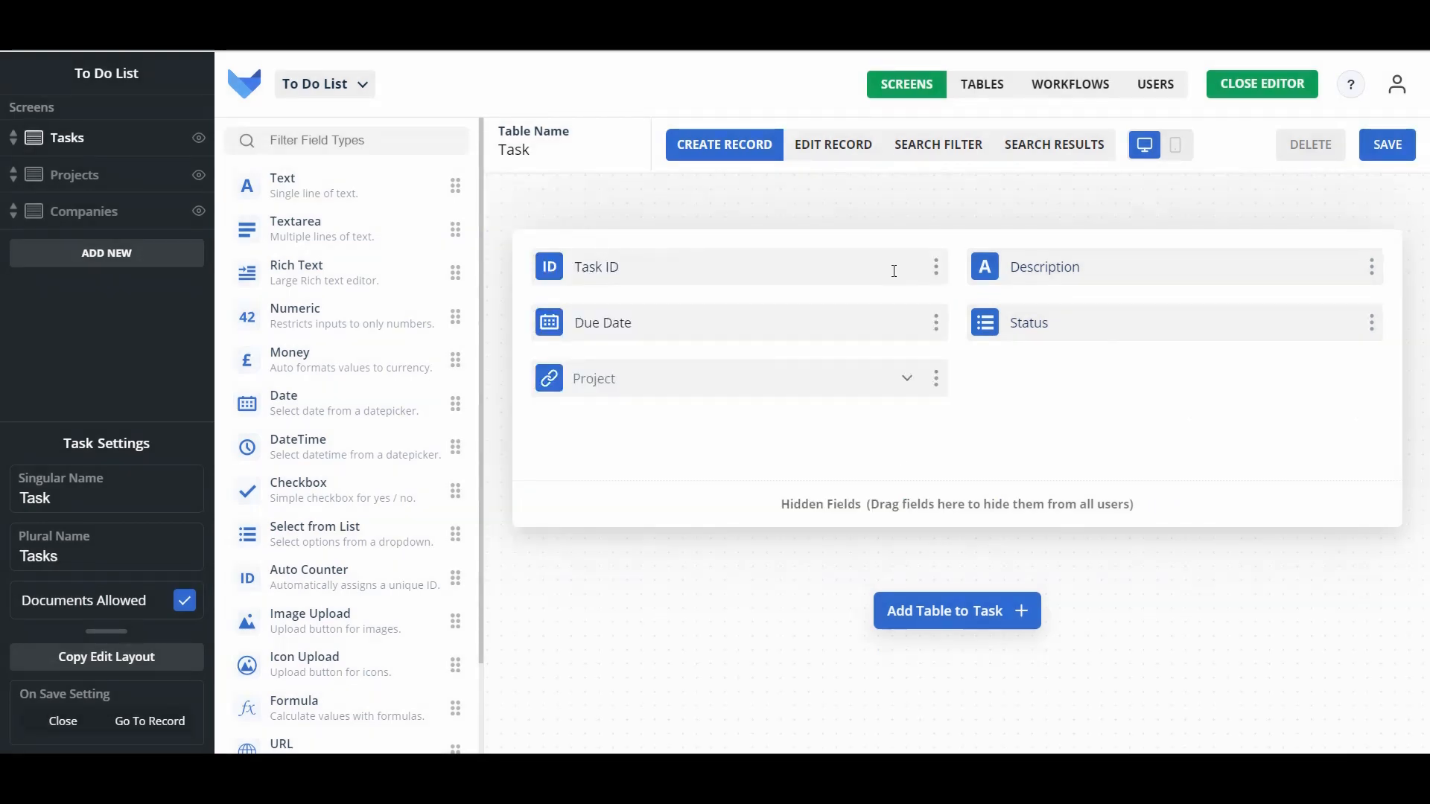